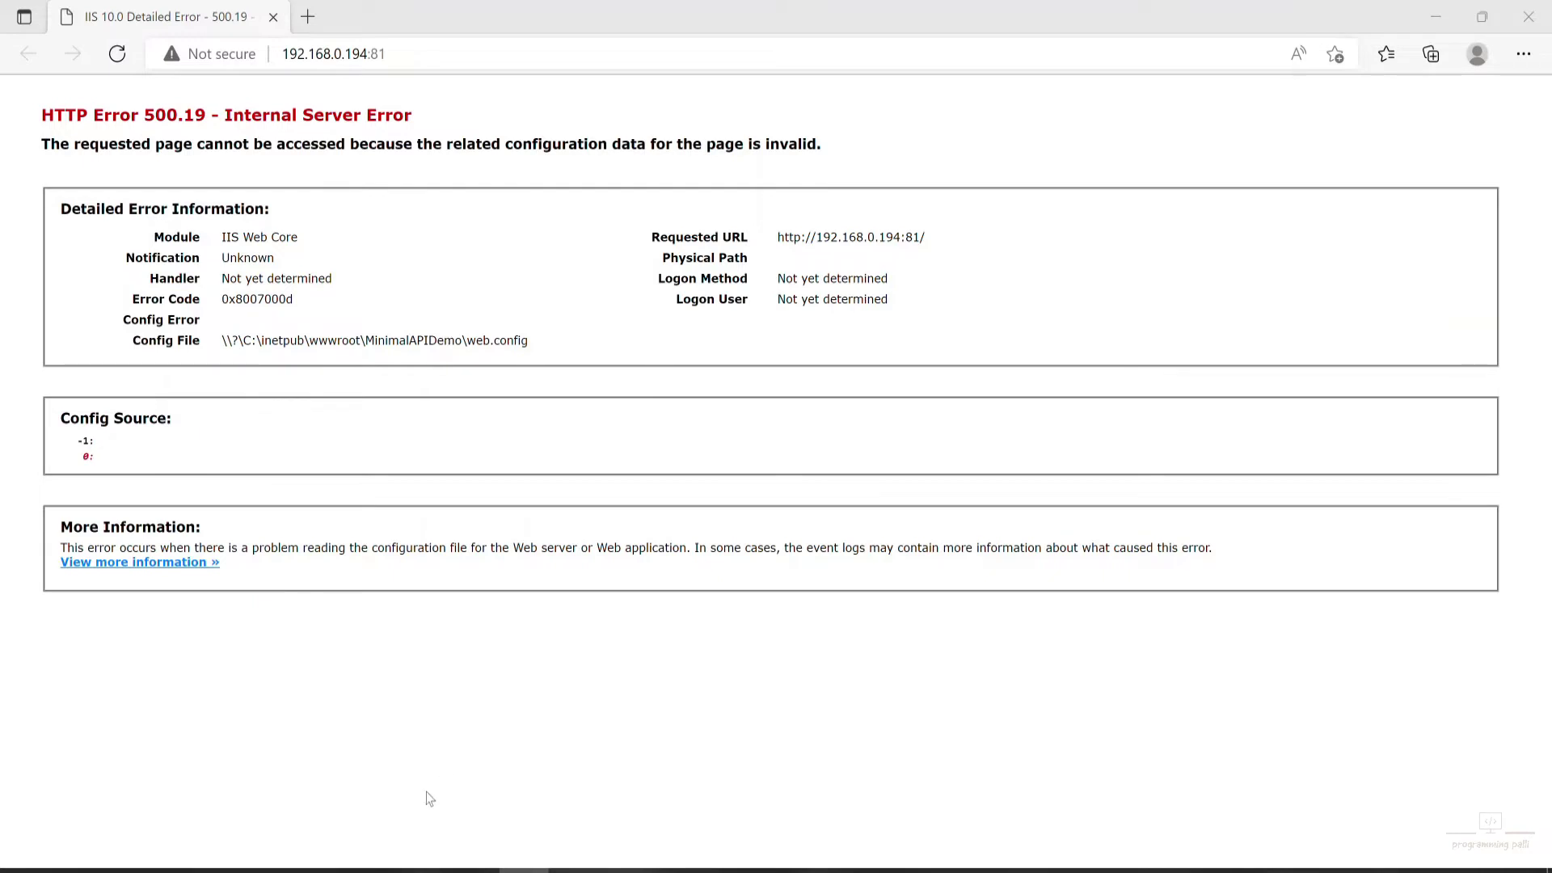
# - Google '.net 6 runtime download' in a new Chrome tab and open the Download .NET 6.0 result in another tab
pyautogui.click(424, 870)
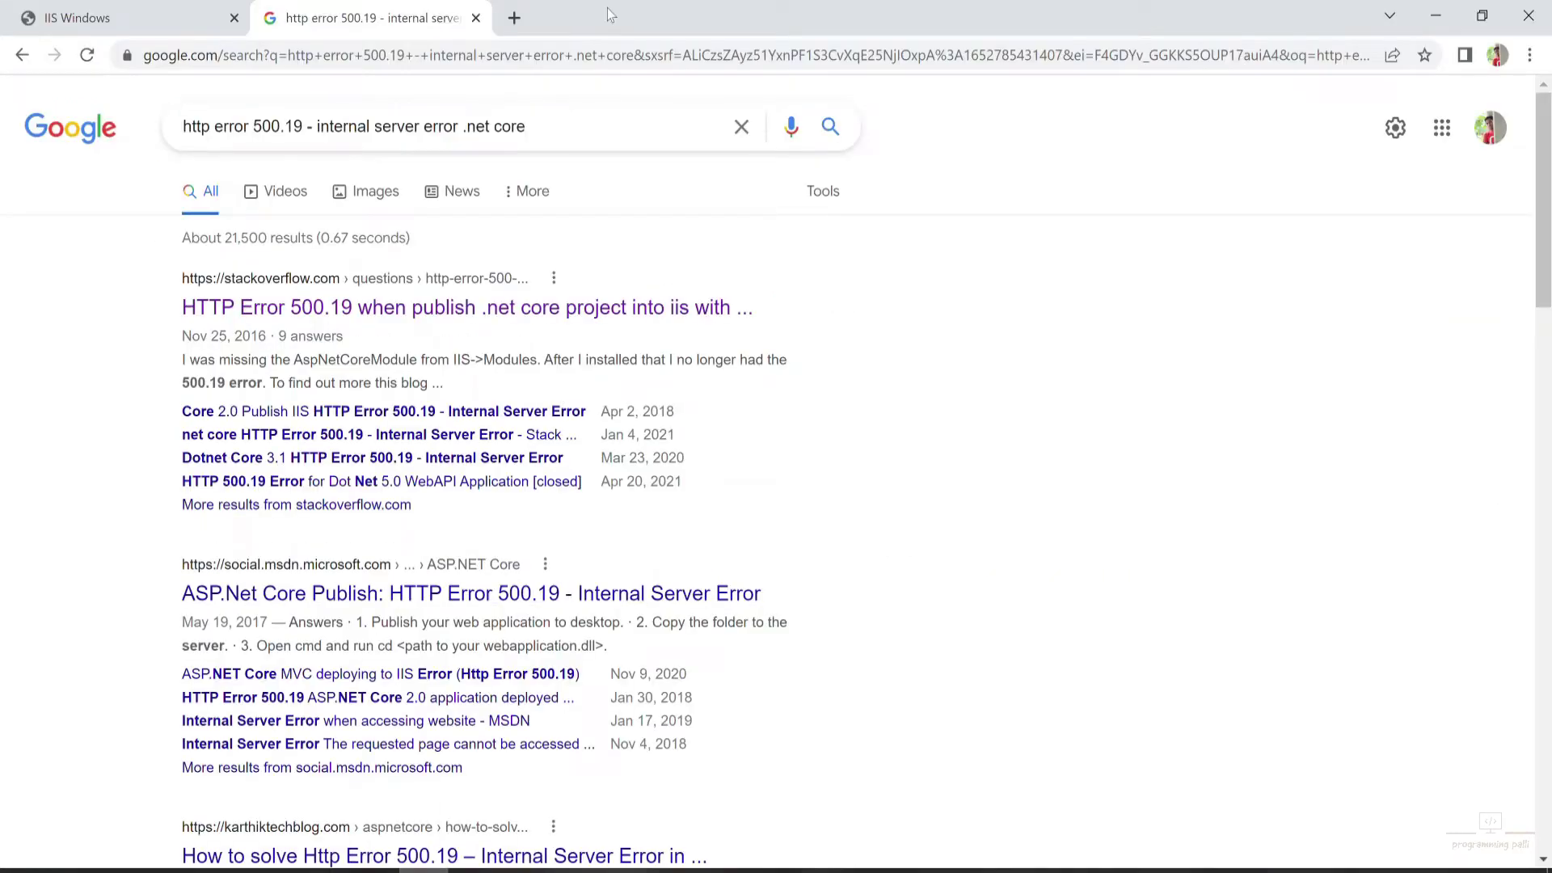
pyautogui.click(515, 18)
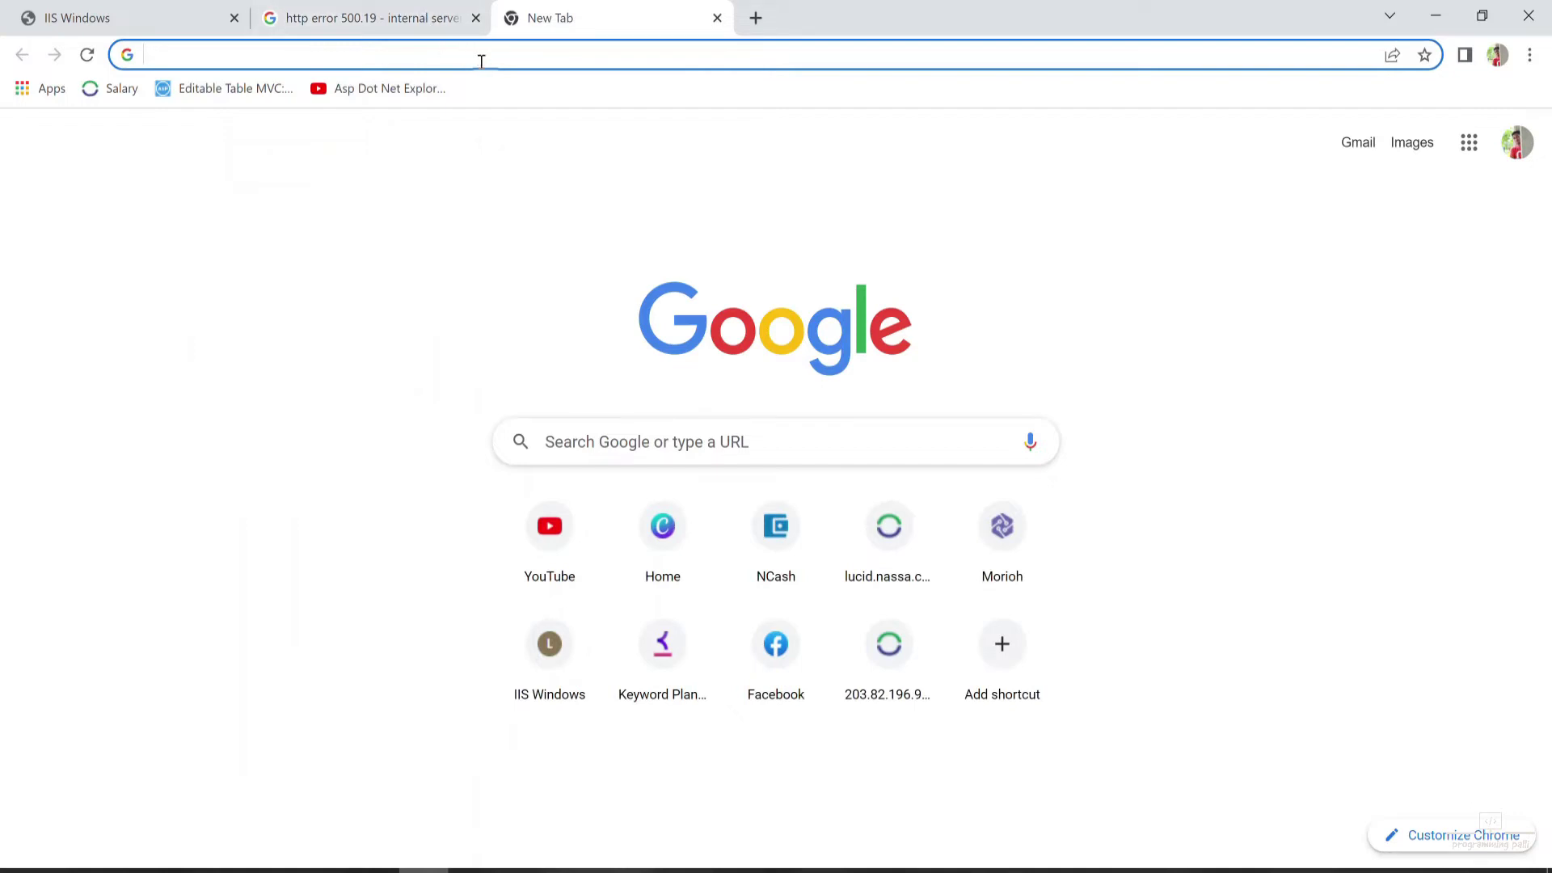
pyautogui.write('.net')
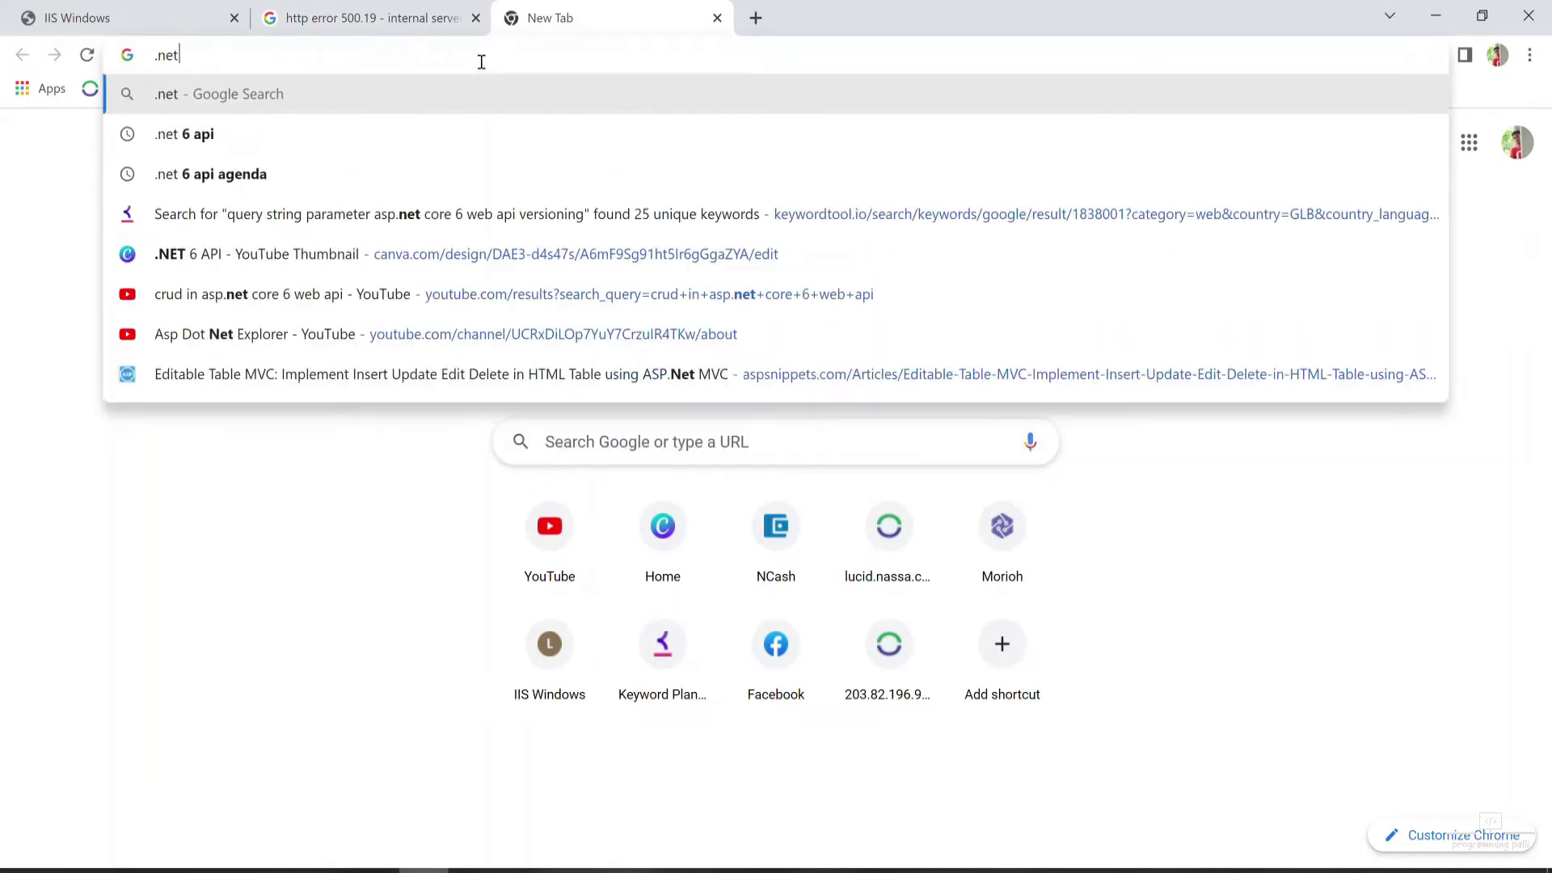
pyautogui.write(' 6 ')
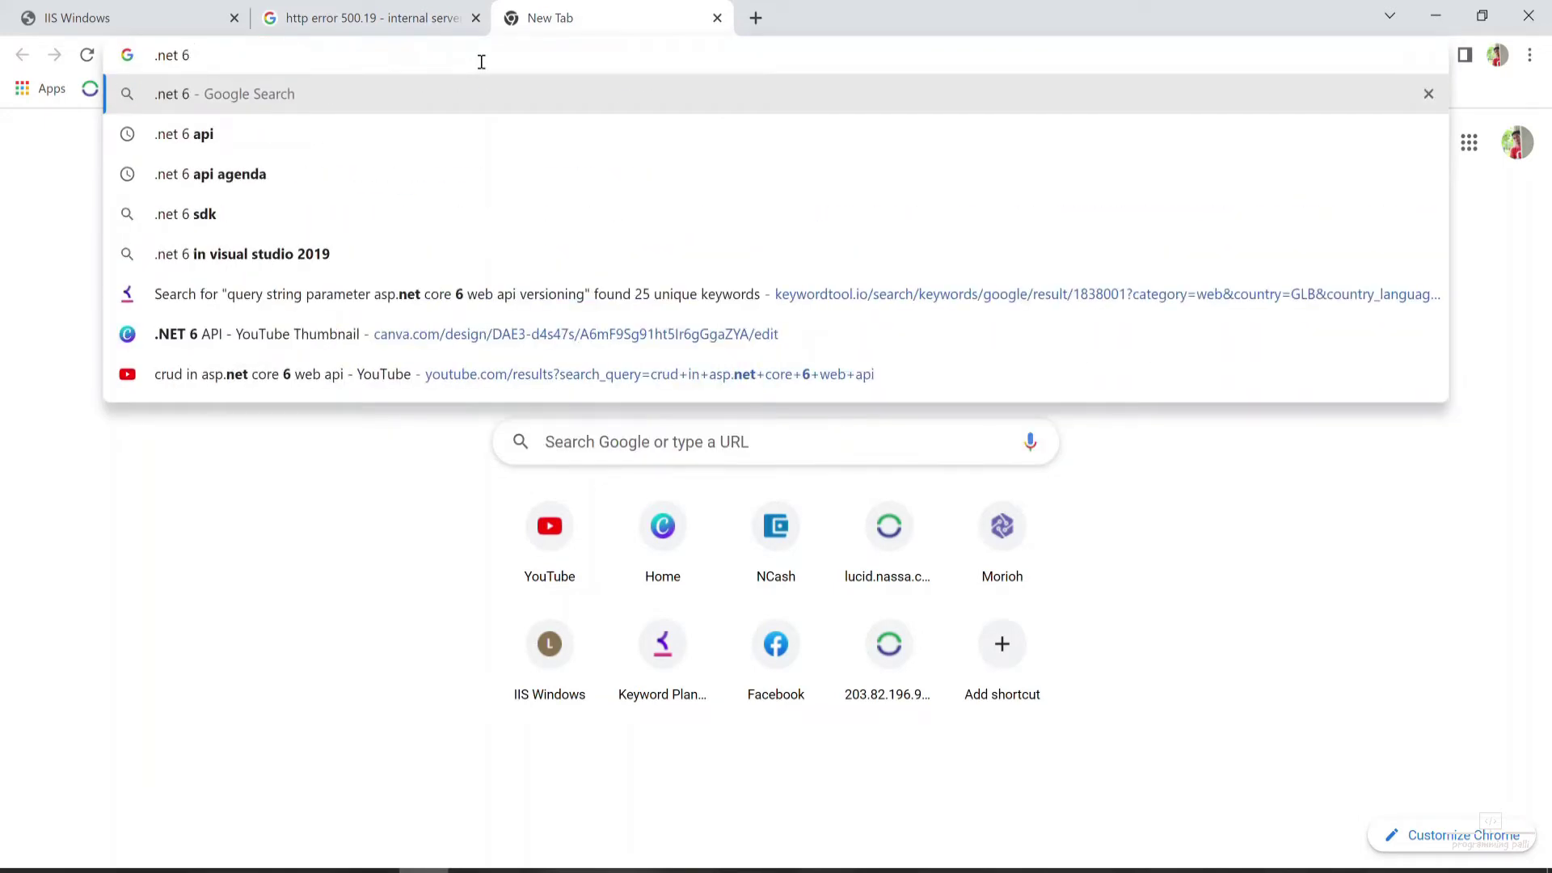
pyautogui.write('runtime')
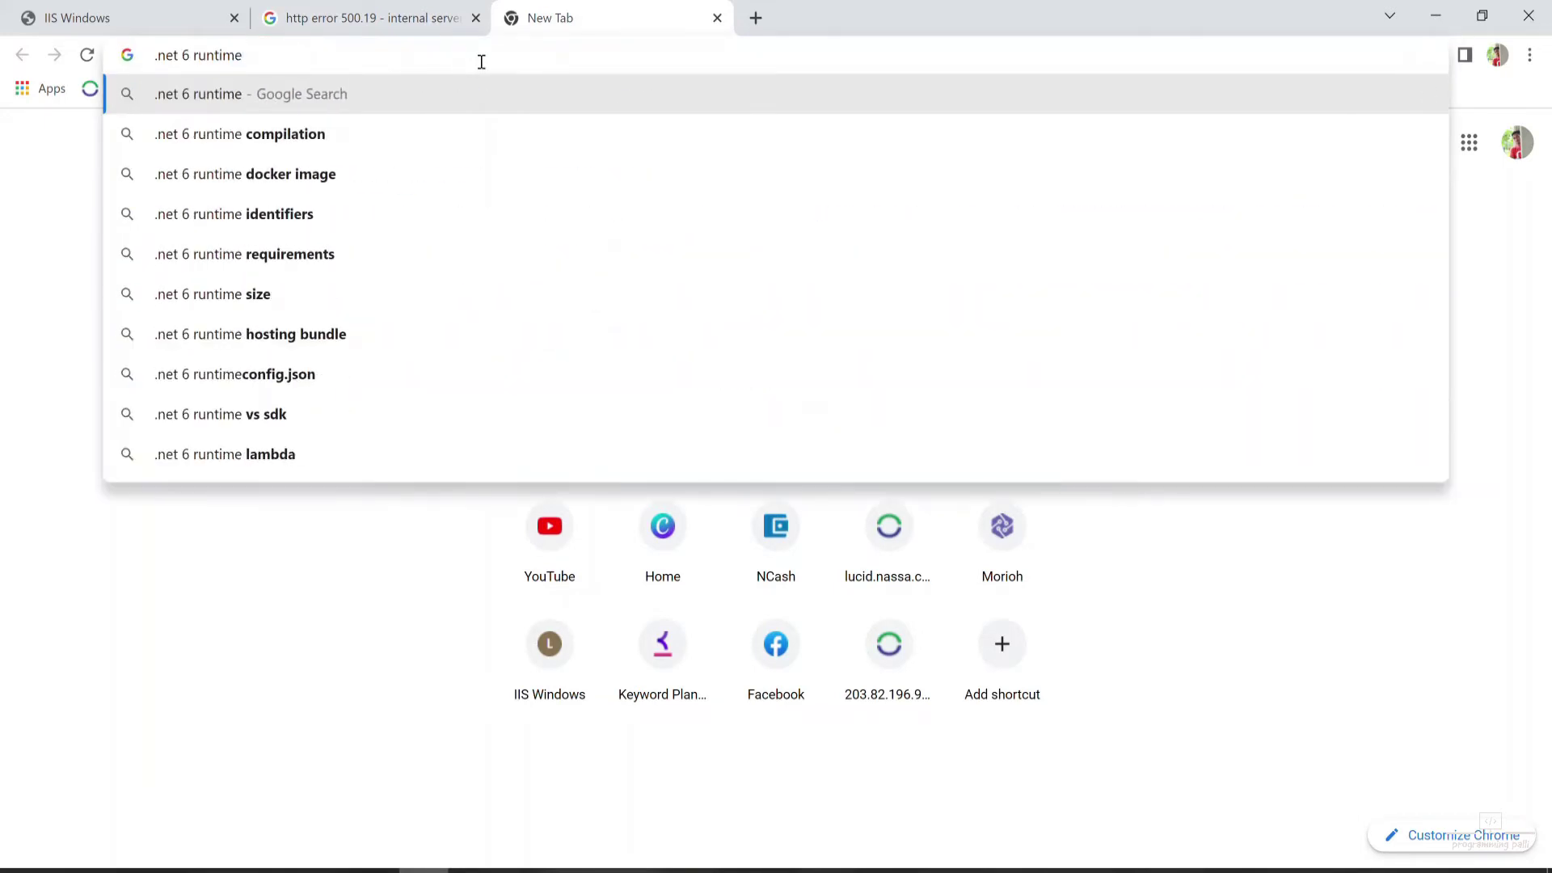
pyautogui.write(' download')
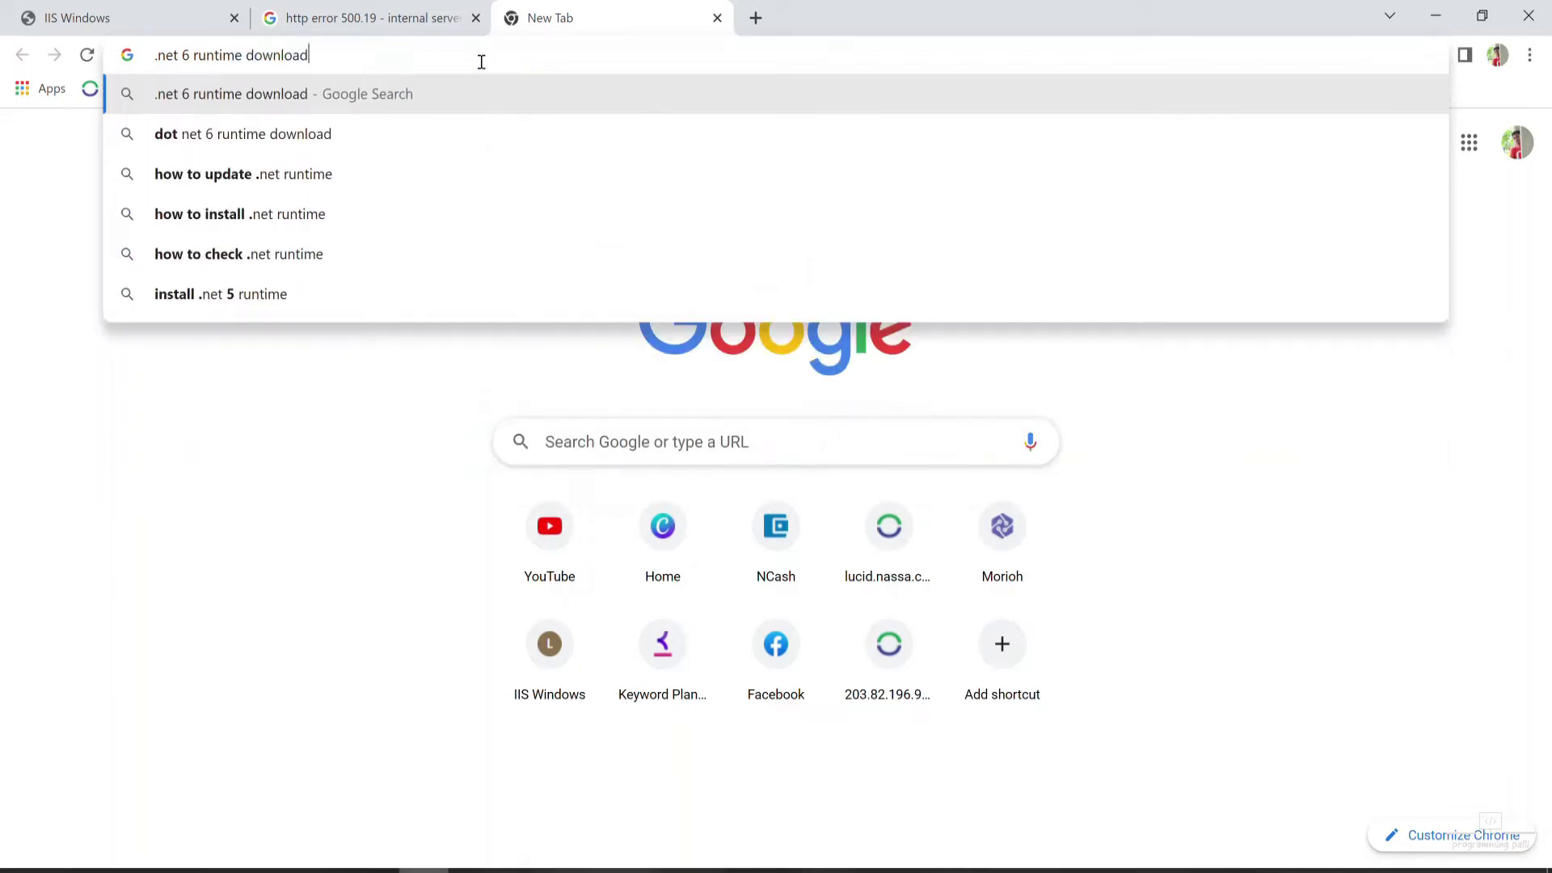
pyautogui.press('Return')
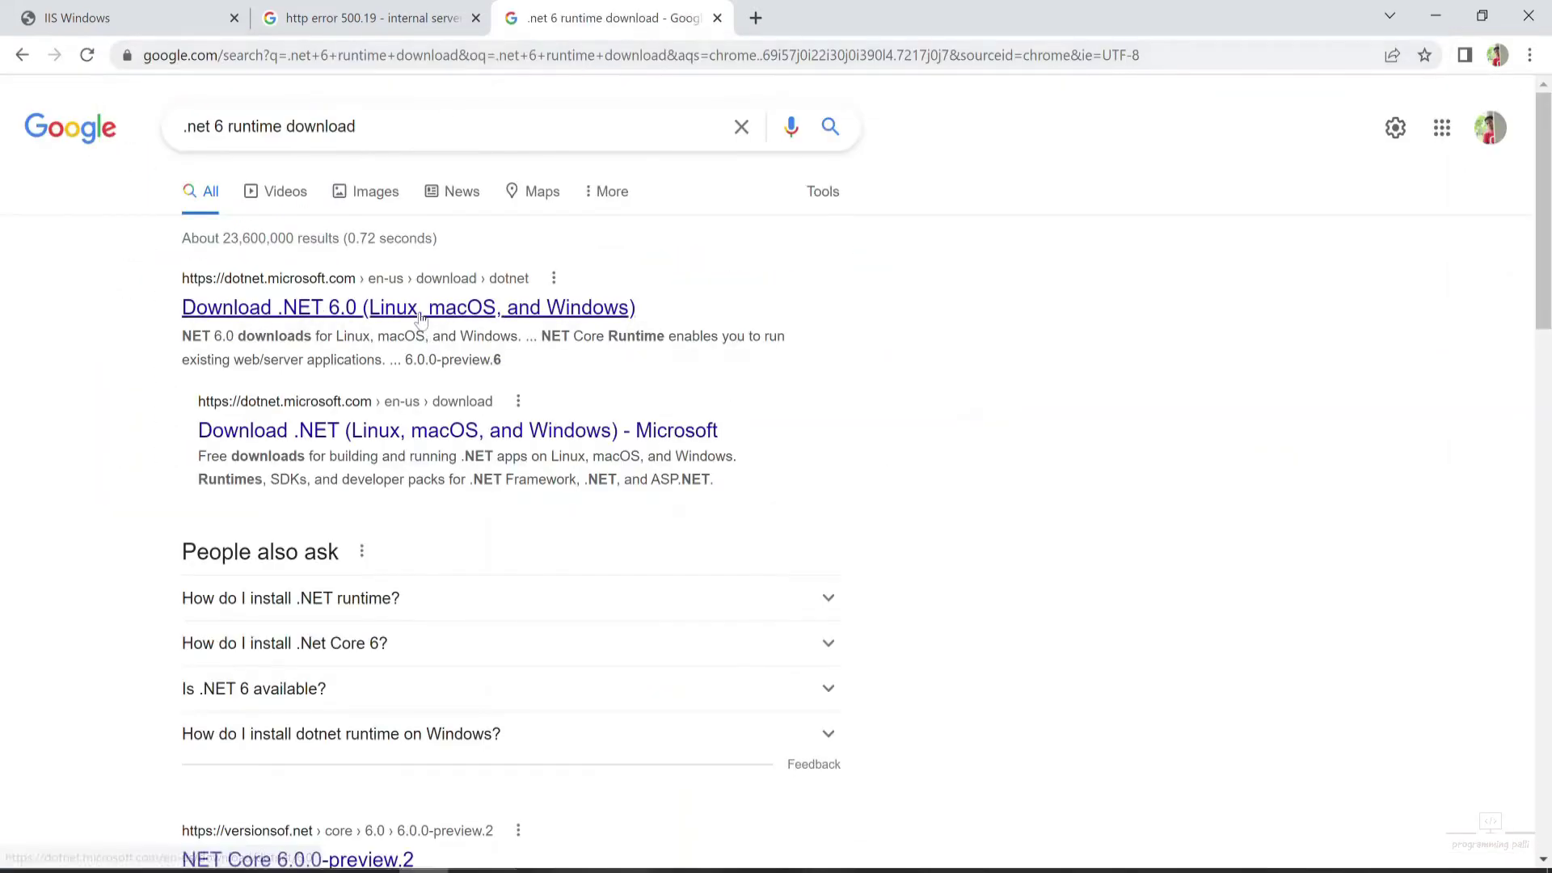
pyautogui.middleClick(420, 308)
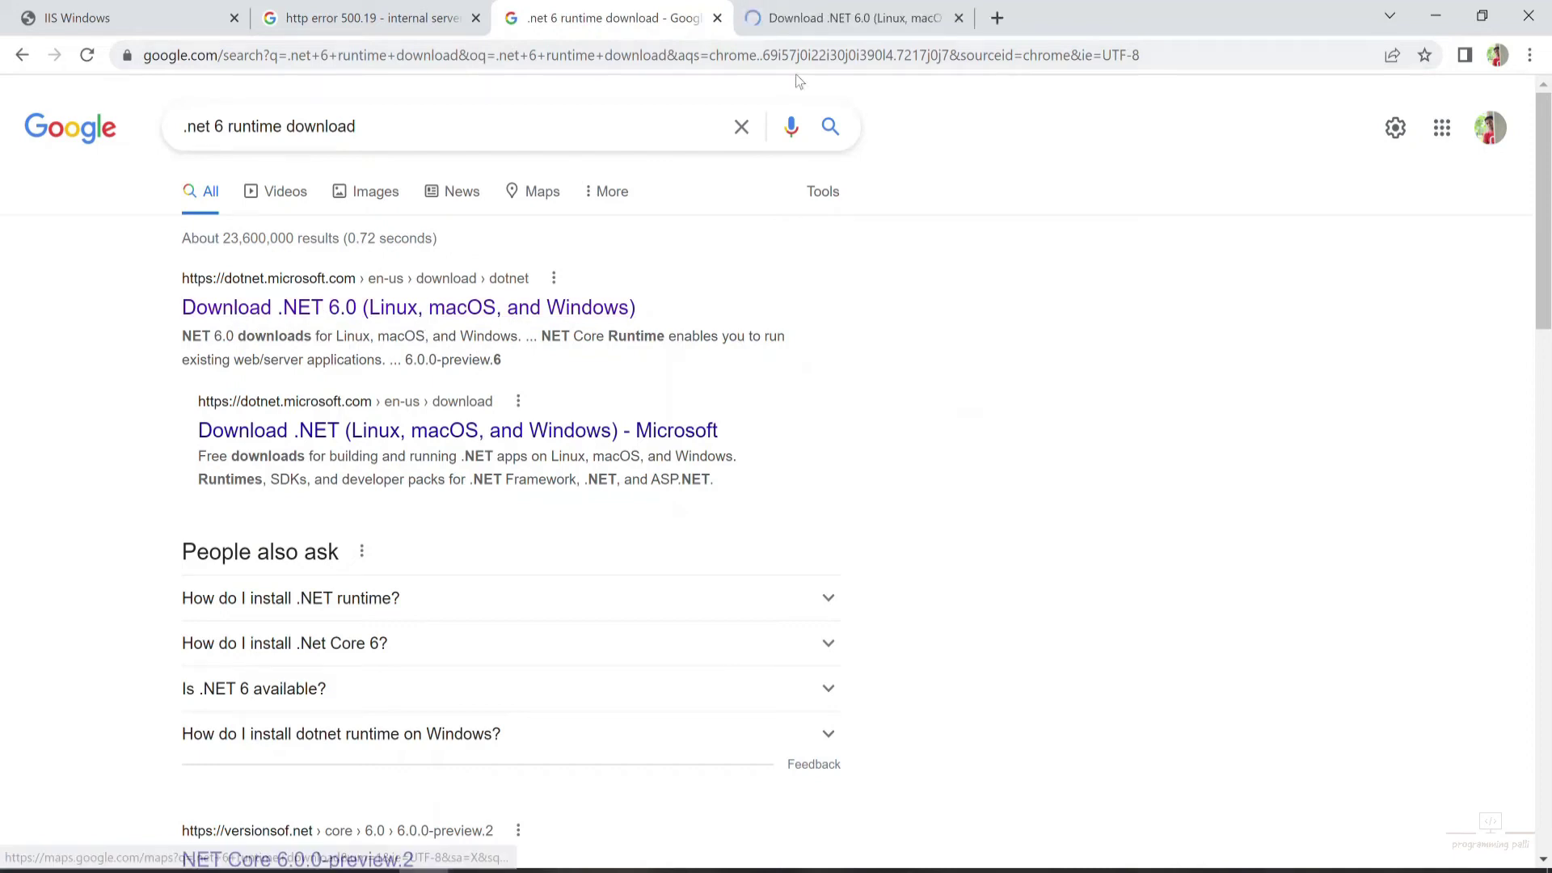
# - On the Download .NET 6.0 page, bring the ASP.NET Core Runtime 6.0.5 Windows Hosting Bundle and x64 links into view
pyautogui.click(848, 17)
pyautogui.scroll(-4, 376, 479)
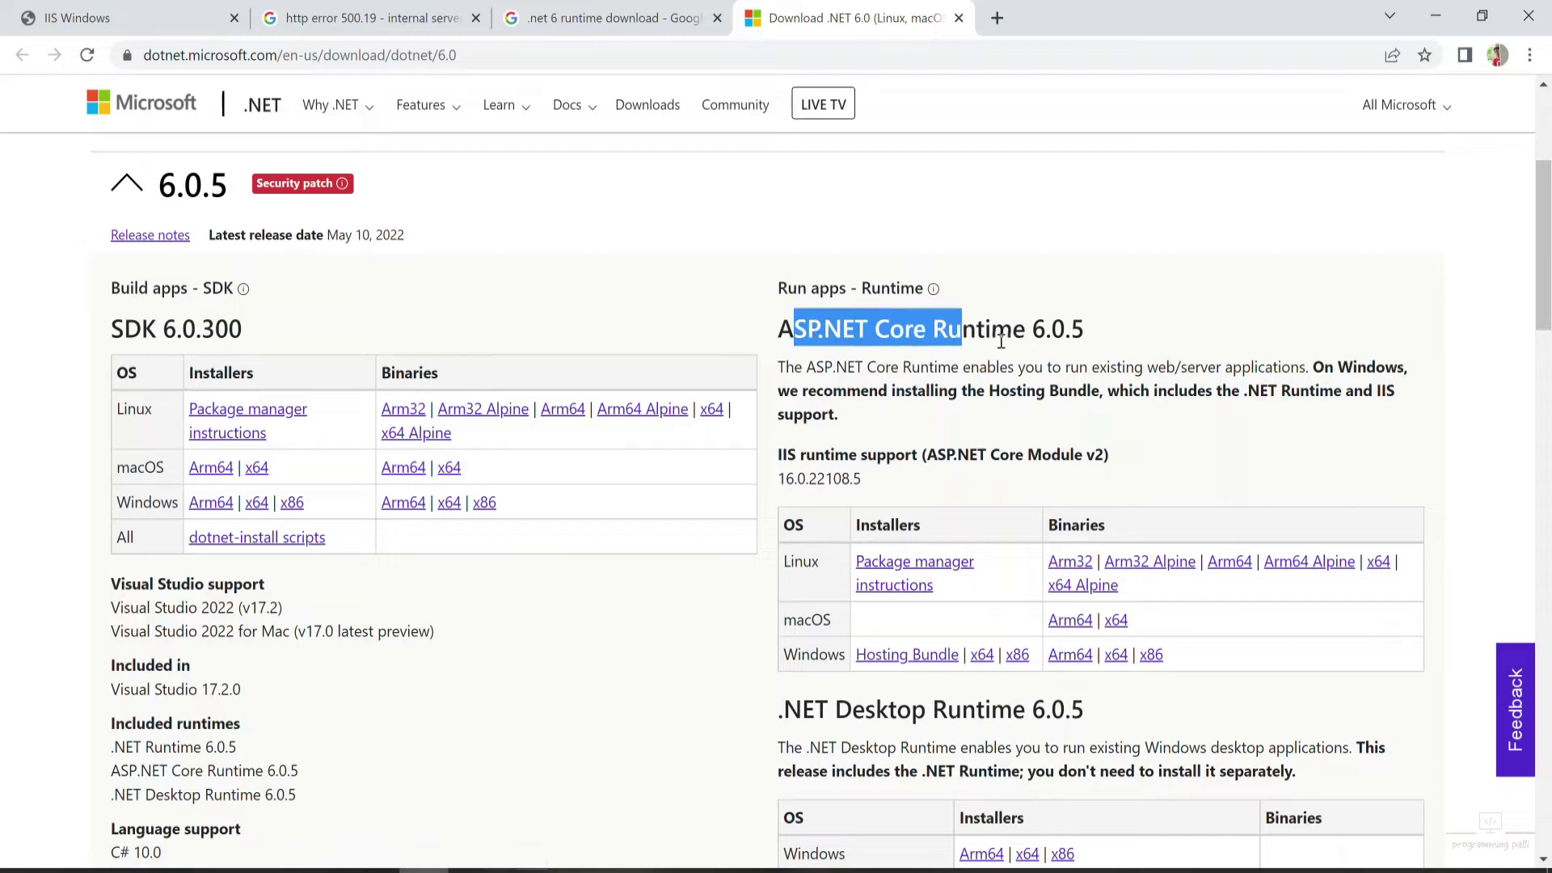
pyautogui.moveTo(795, 332); pyautogui.dragTo(1062, 342)
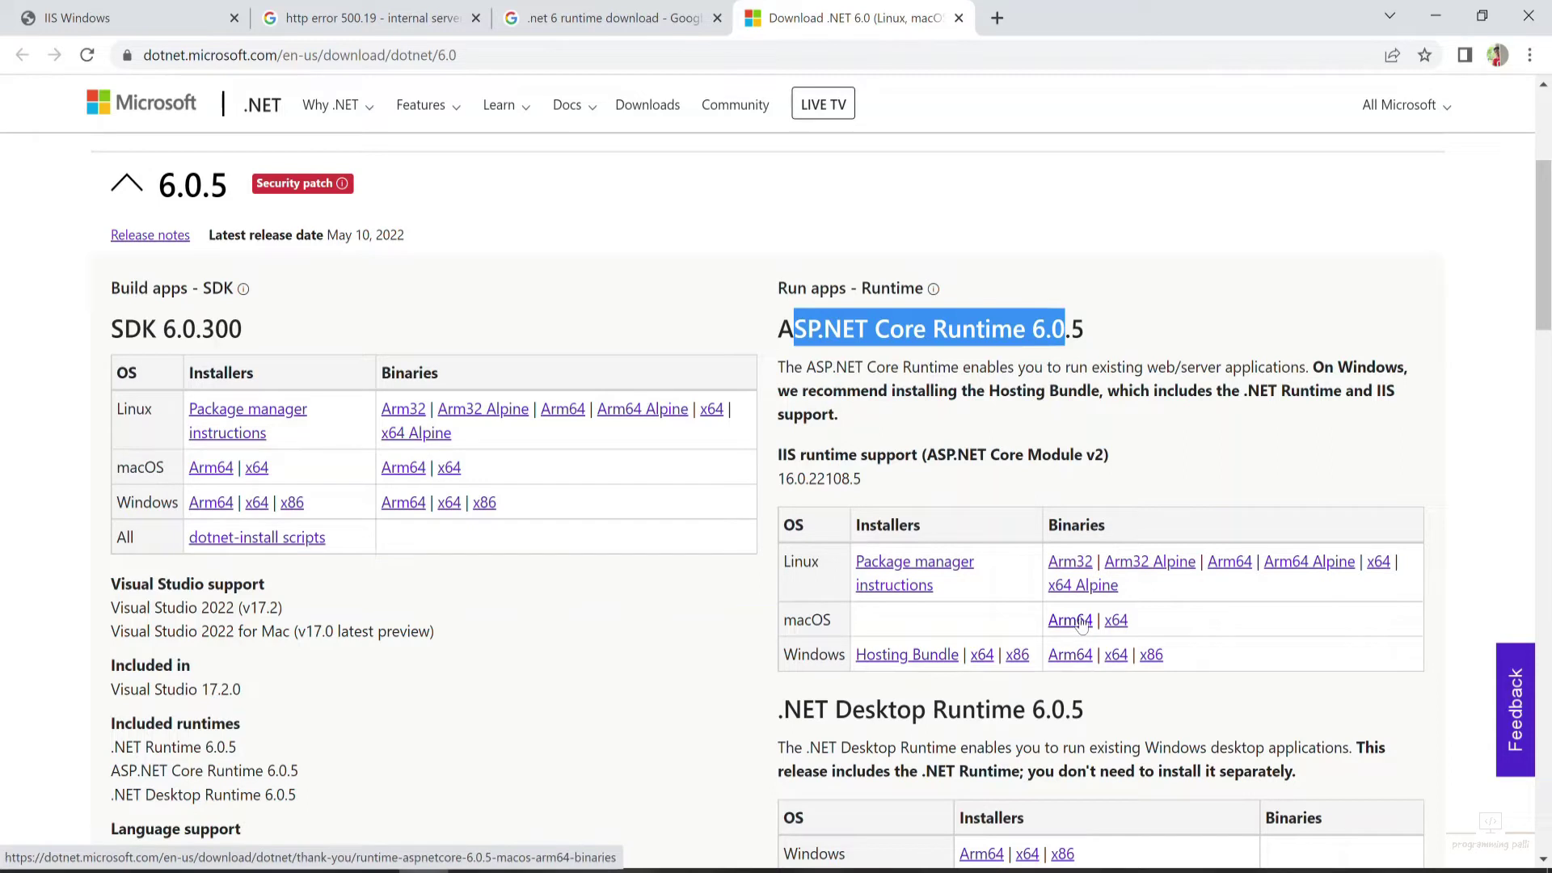
pyautogui.scroll(-2, 1082, 619)
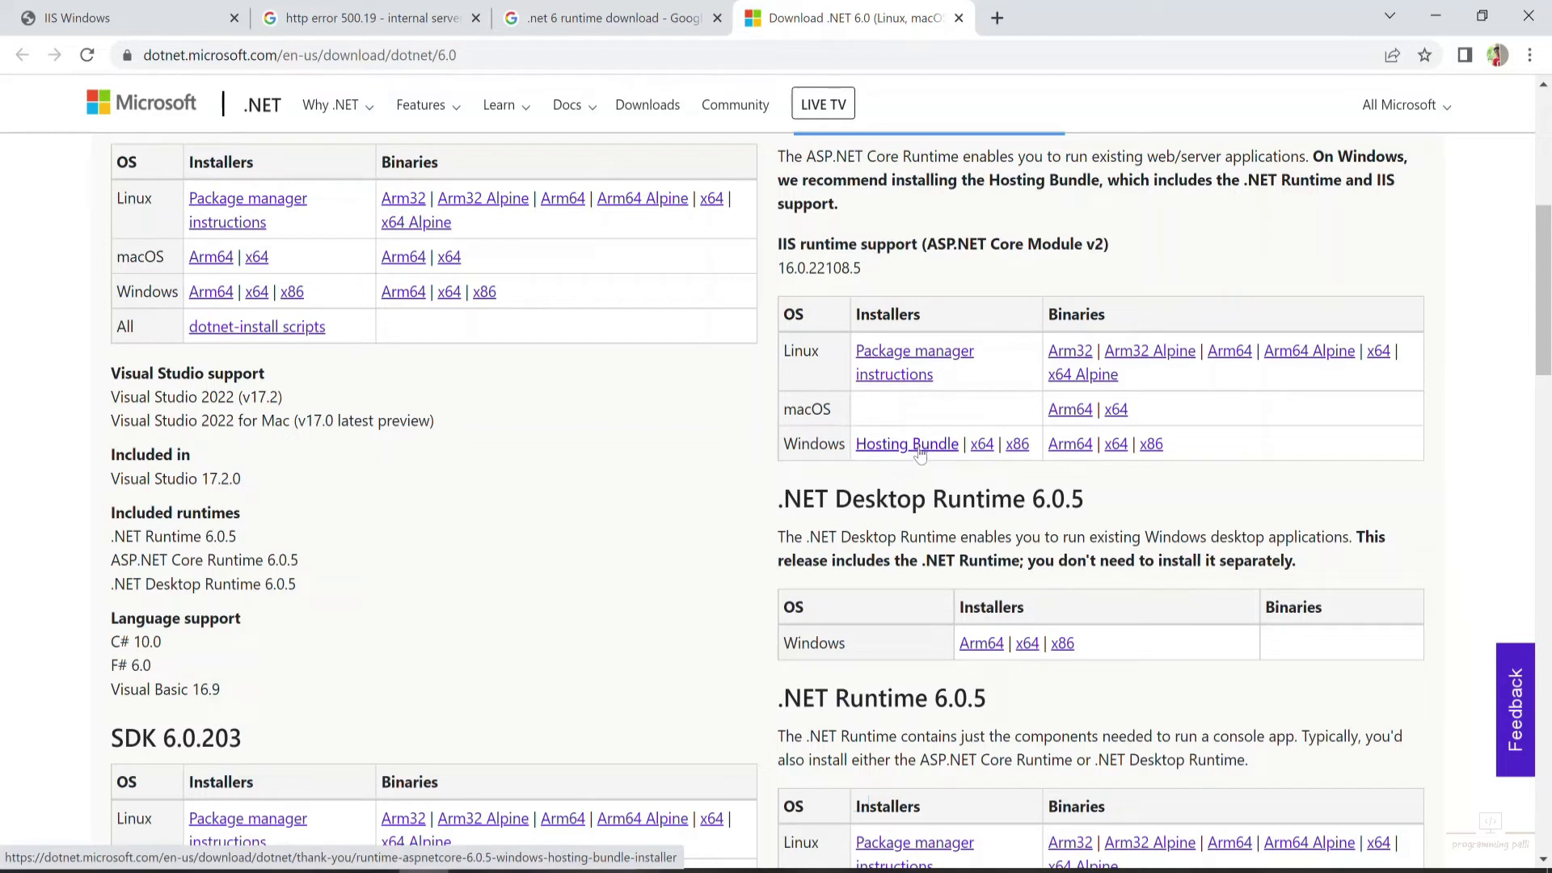
# - Download the ASP.NET Core 6.0.5 Runtime Windows x64 installer and the Windows Hosting Bundle installer
pyautogui.keyDown('ctrl'); pyautogui.click(982, 446); pyautogui.keyUp('ctrl')
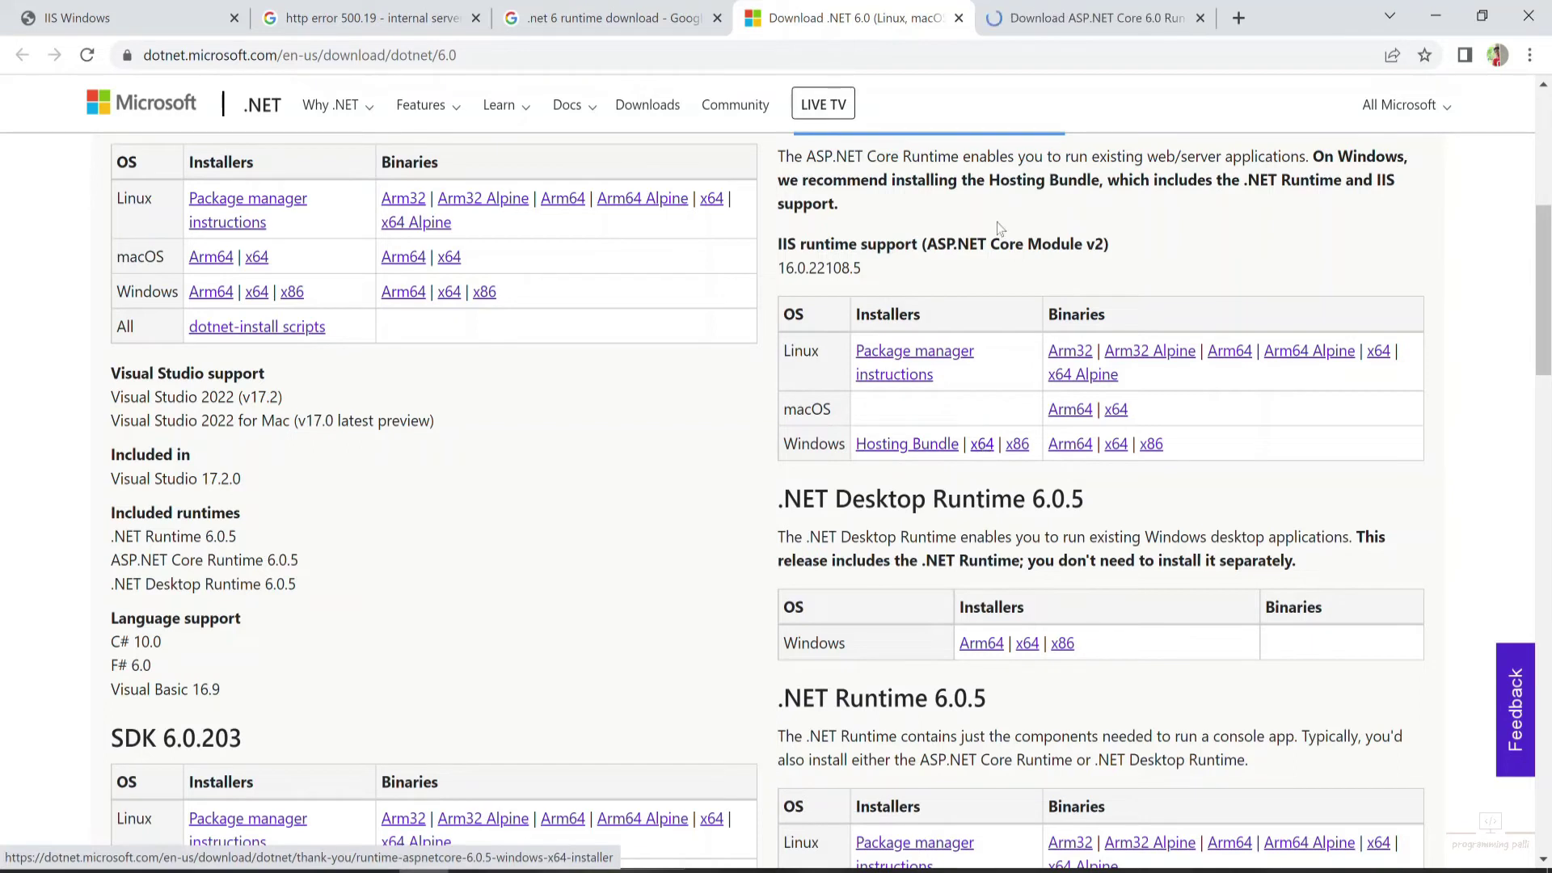
pyautogui.click(1053, 16)
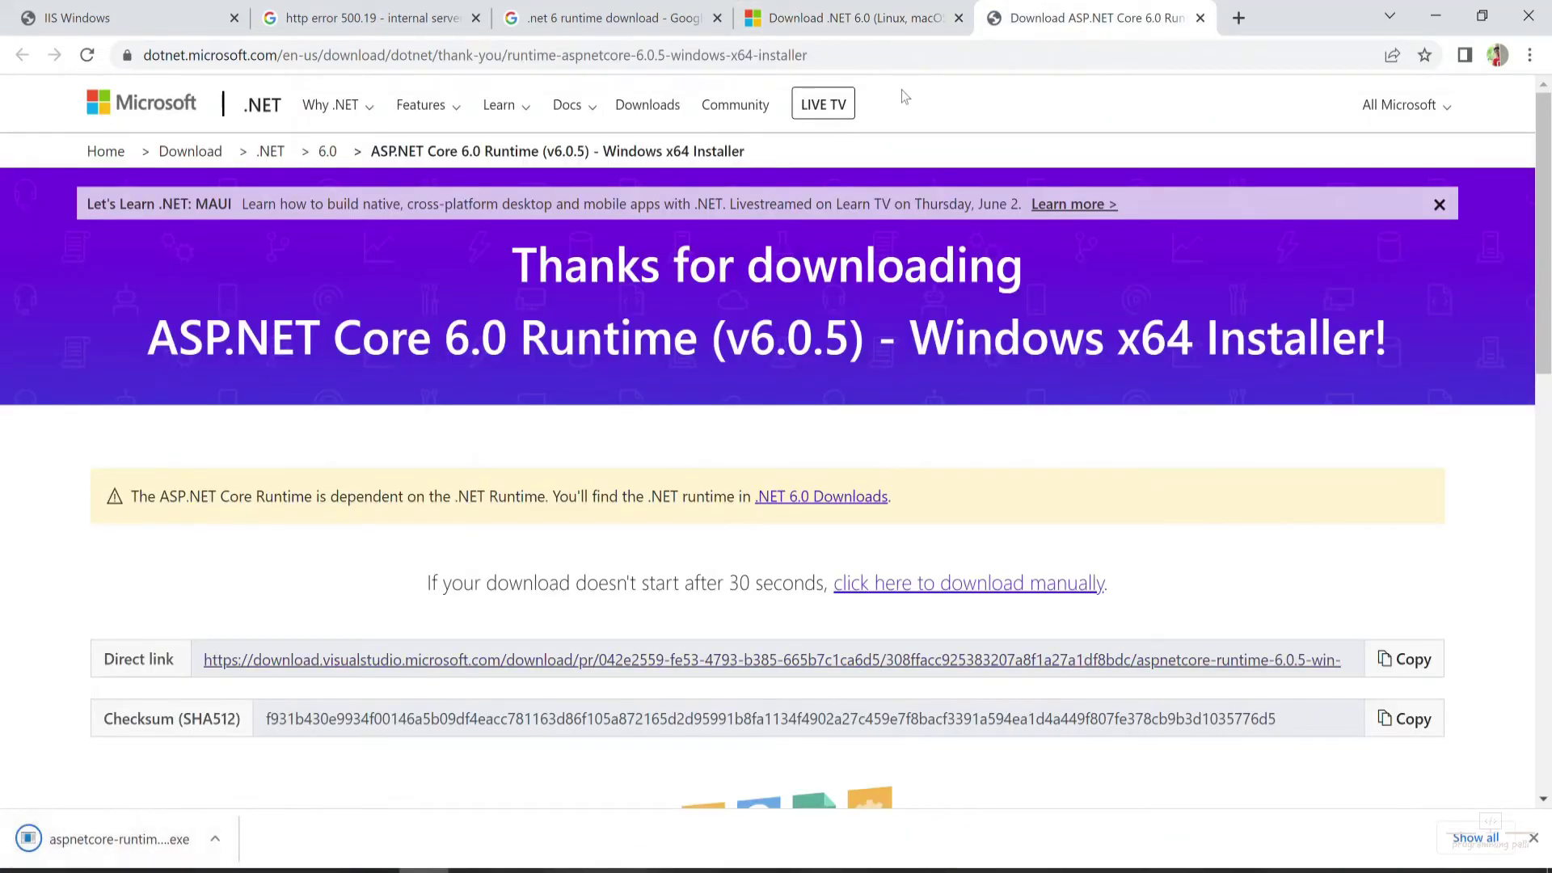
pyautogui.click(833, 18)
pyautogui.click(907, 444)
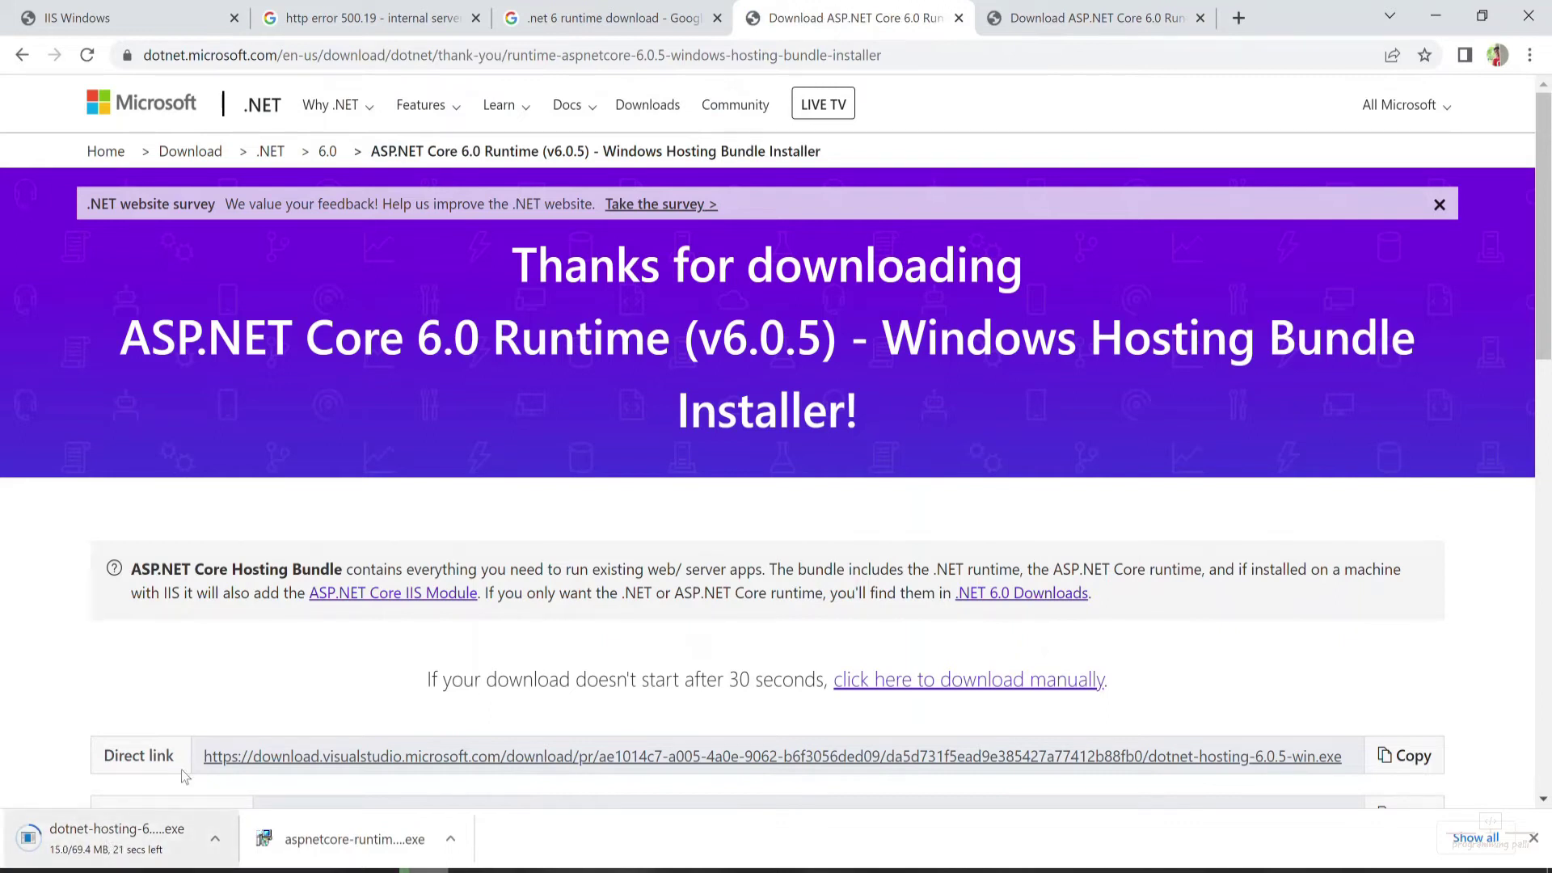
pyautogui.click(373, 842)
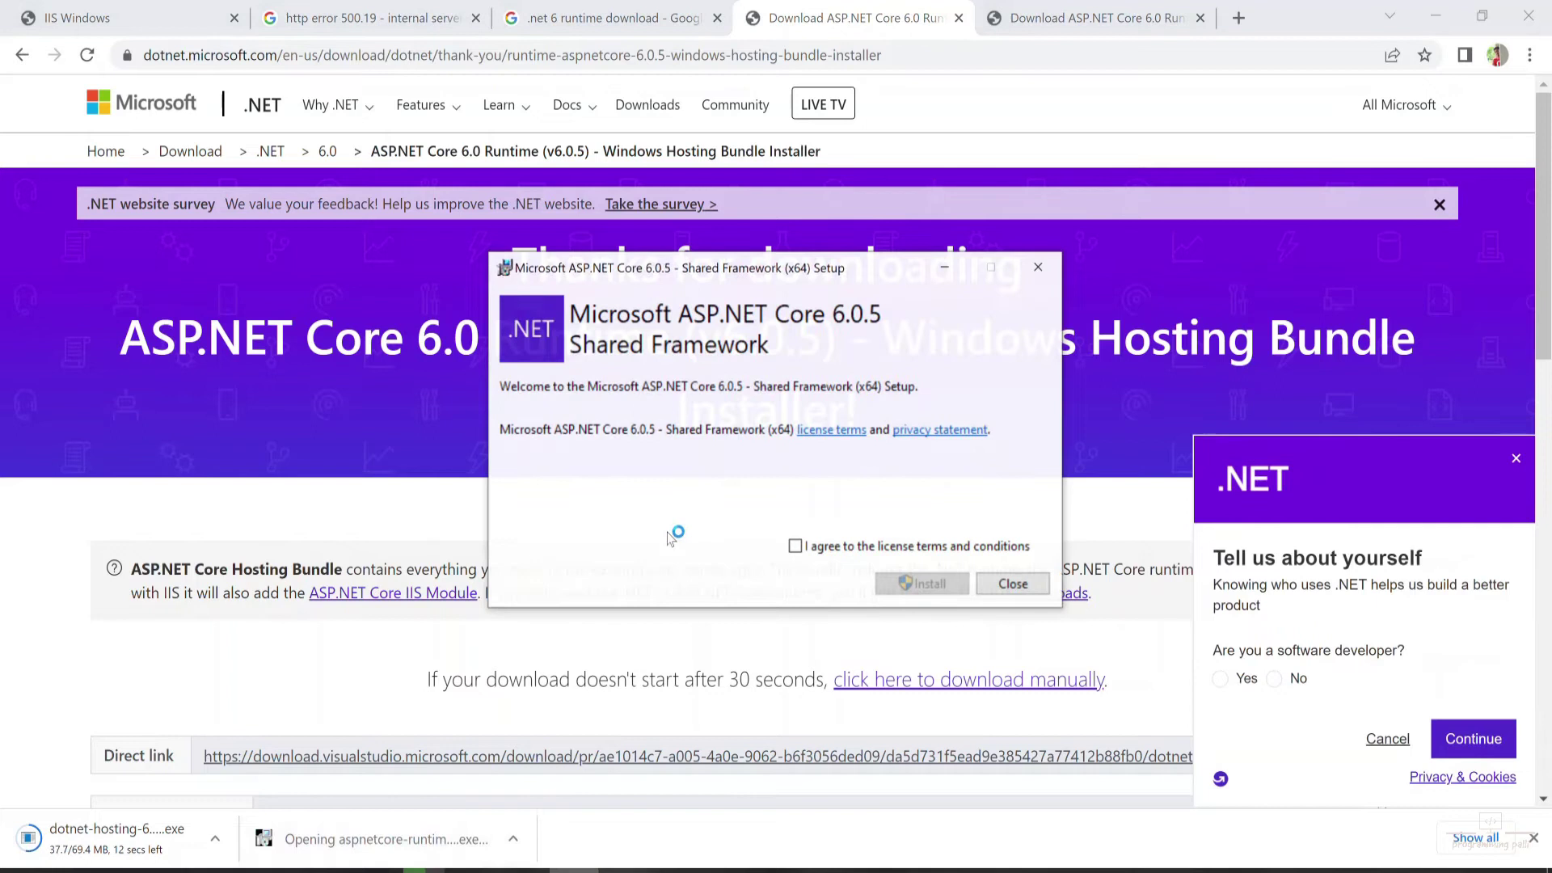
# - Accept the license, install ASP.NET Core 6.0.5 Shared Framework (x64), and close the finished setup
pyautogui.click(805, 548)
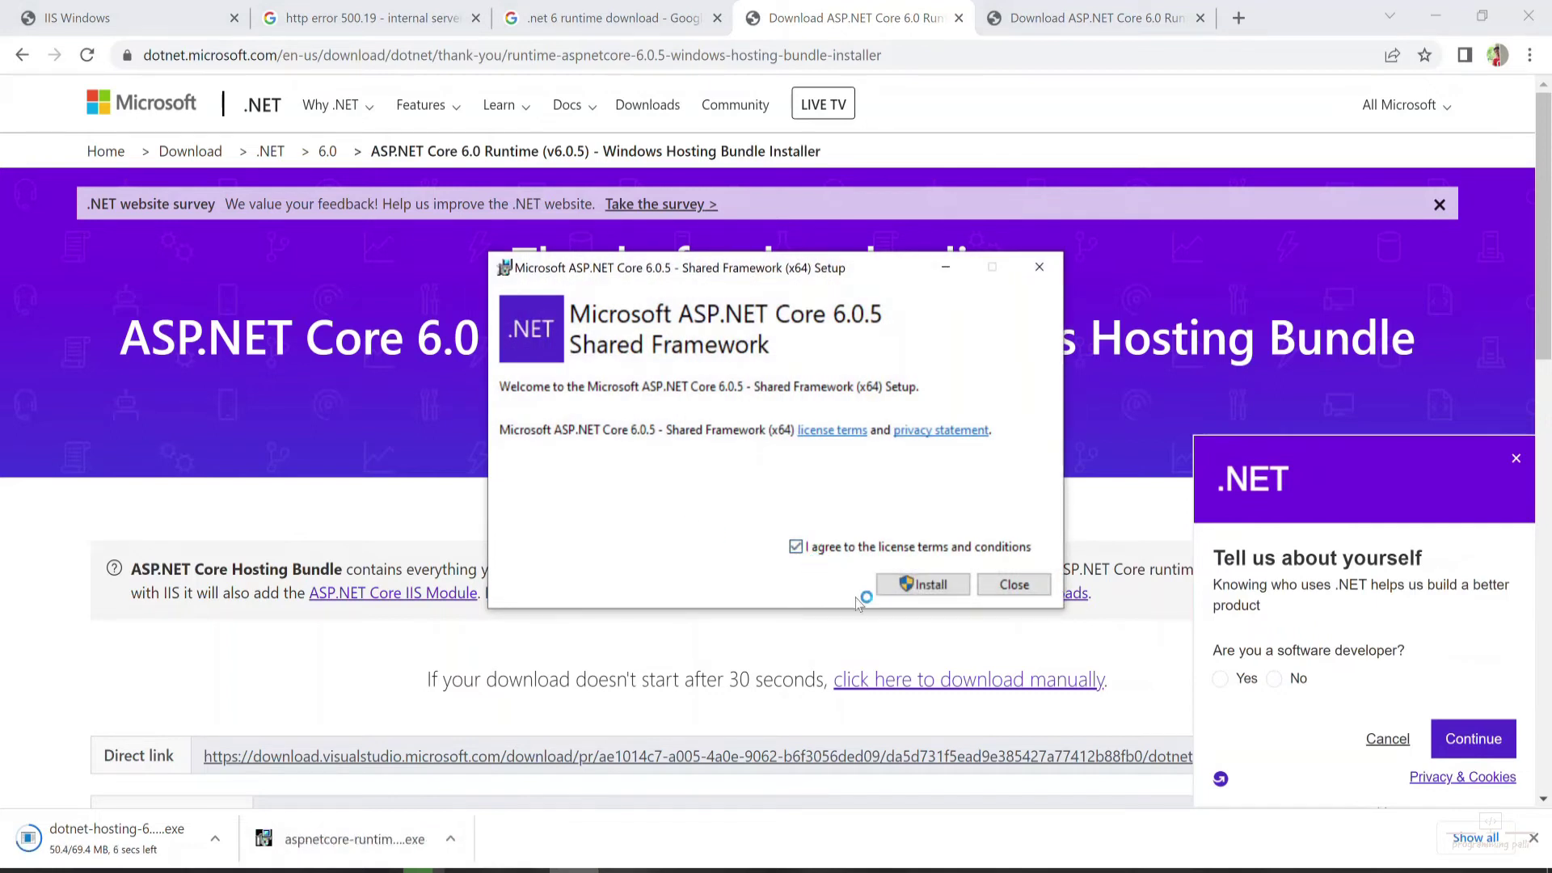
pyautogui.click(895, 589)
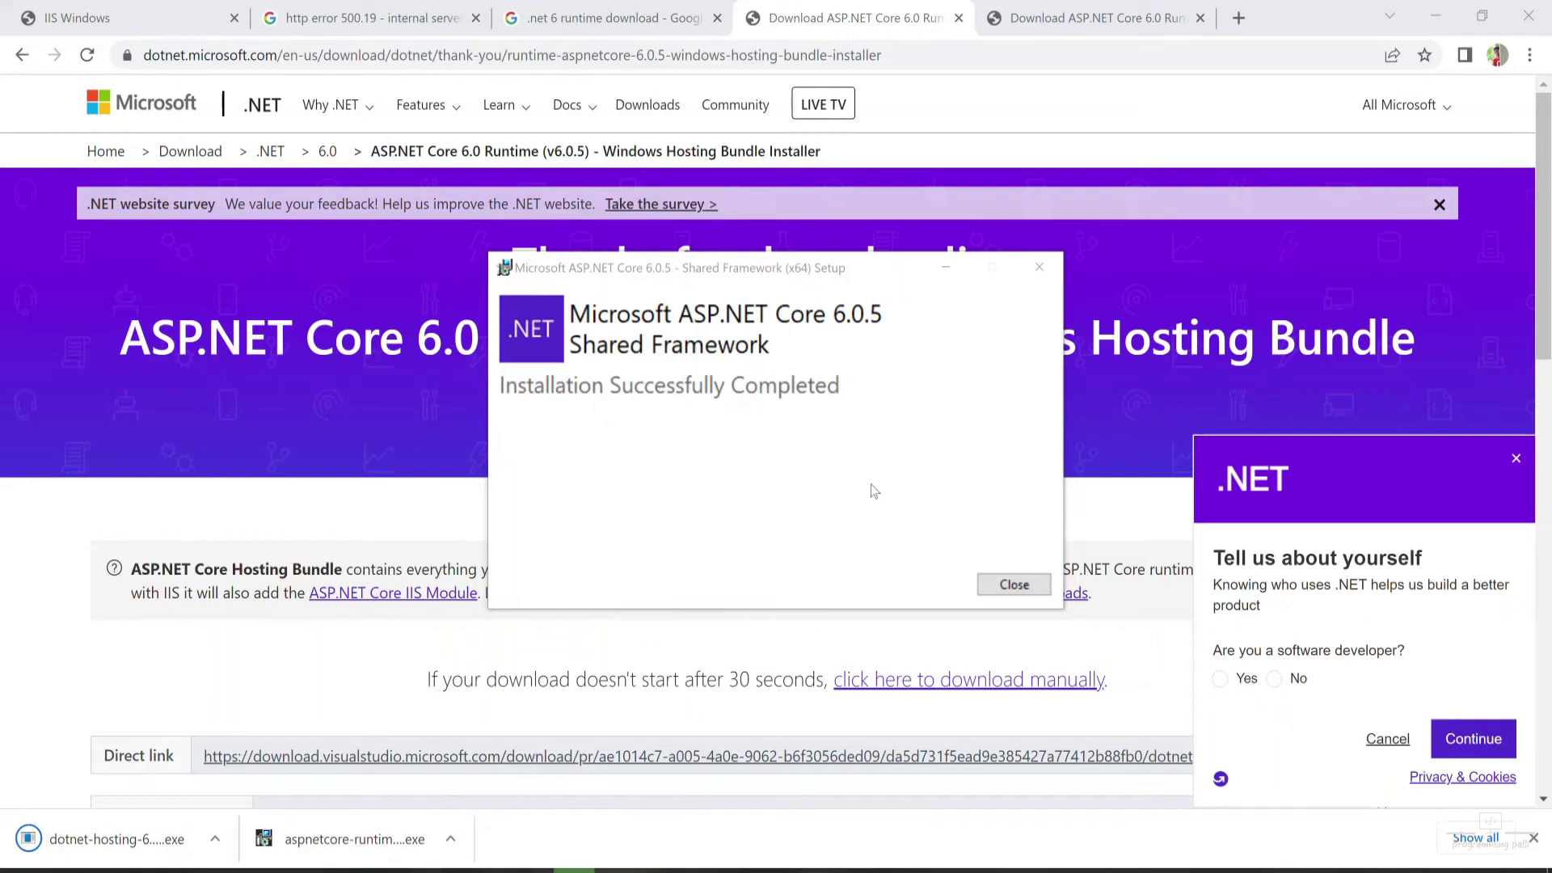
pyautogui.click(1027, 587)
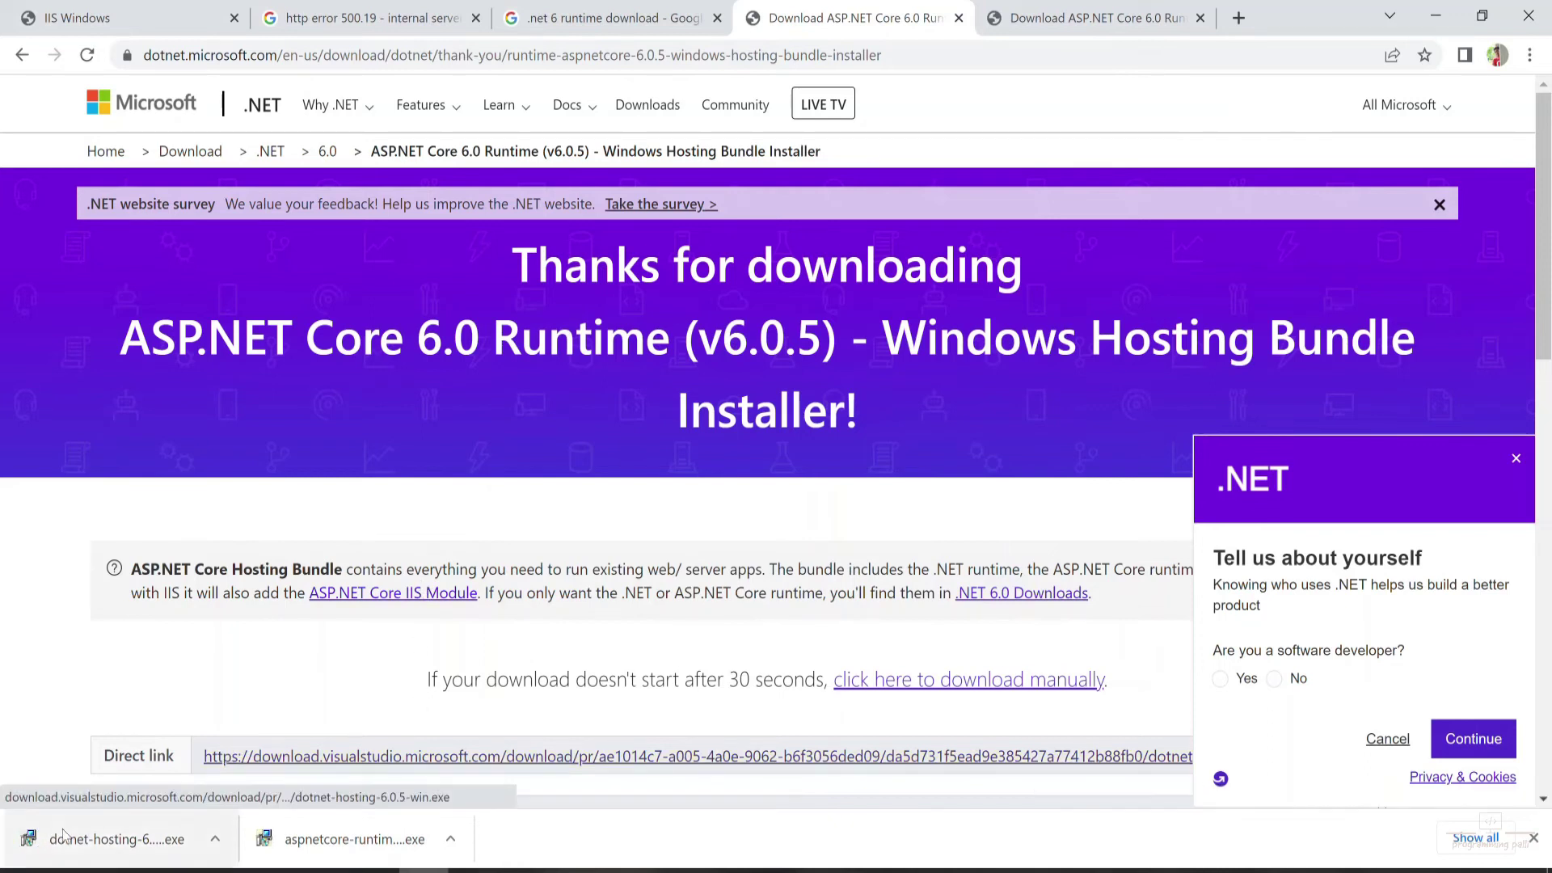
# - Run the dotnet-hosting installer, accept the license, and install .NET 6.0.5 Windows Server Hosting
pyautogui.click(129, 844)
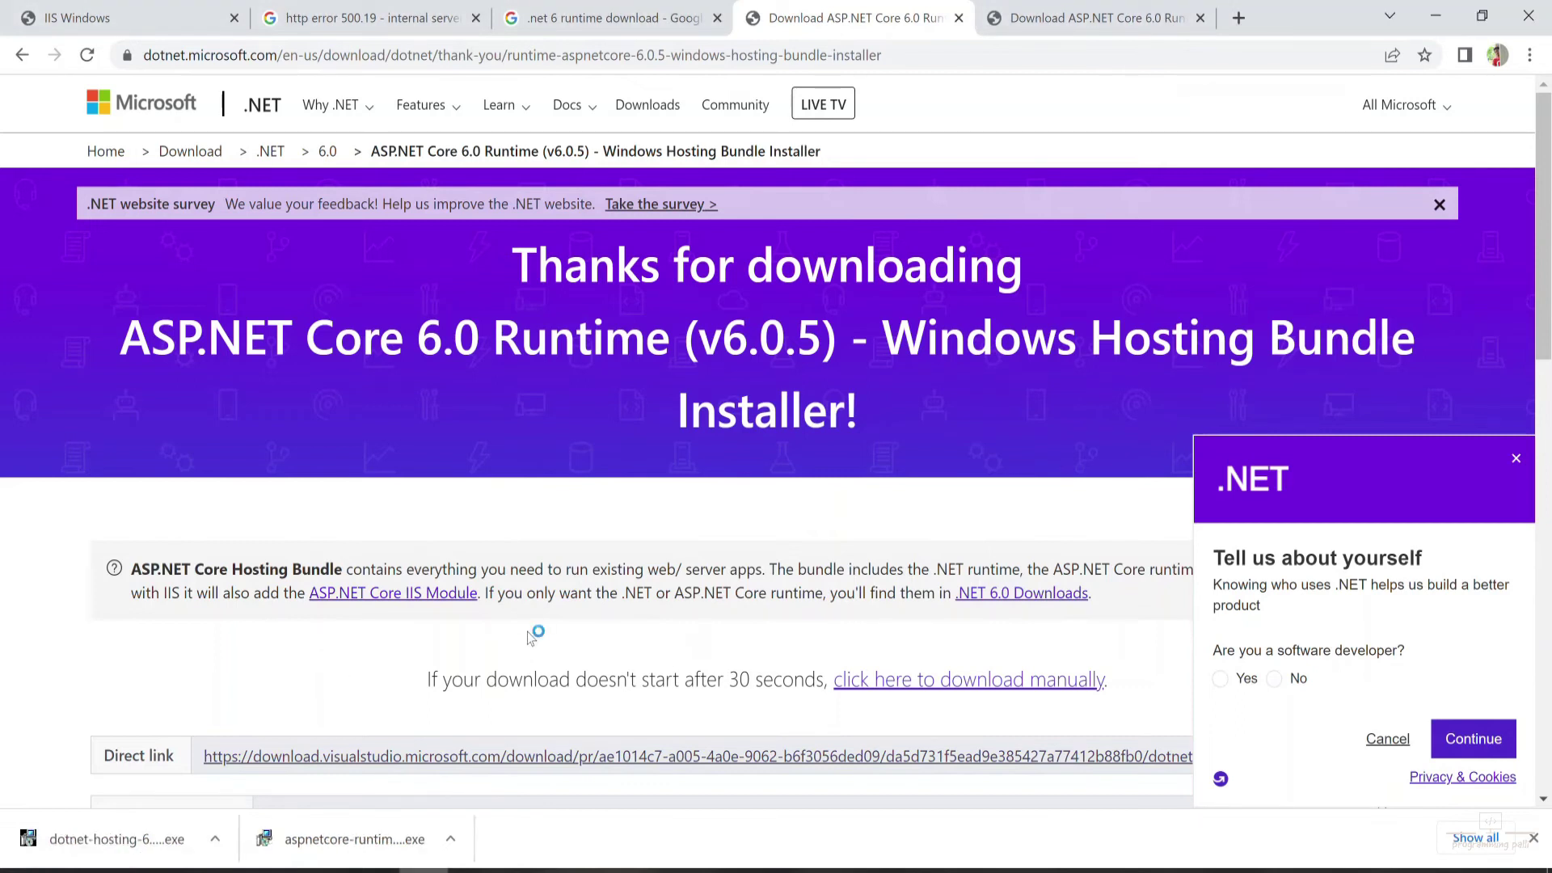
pyautogui.click(776, 553)
pyautogui.click(878, 586)
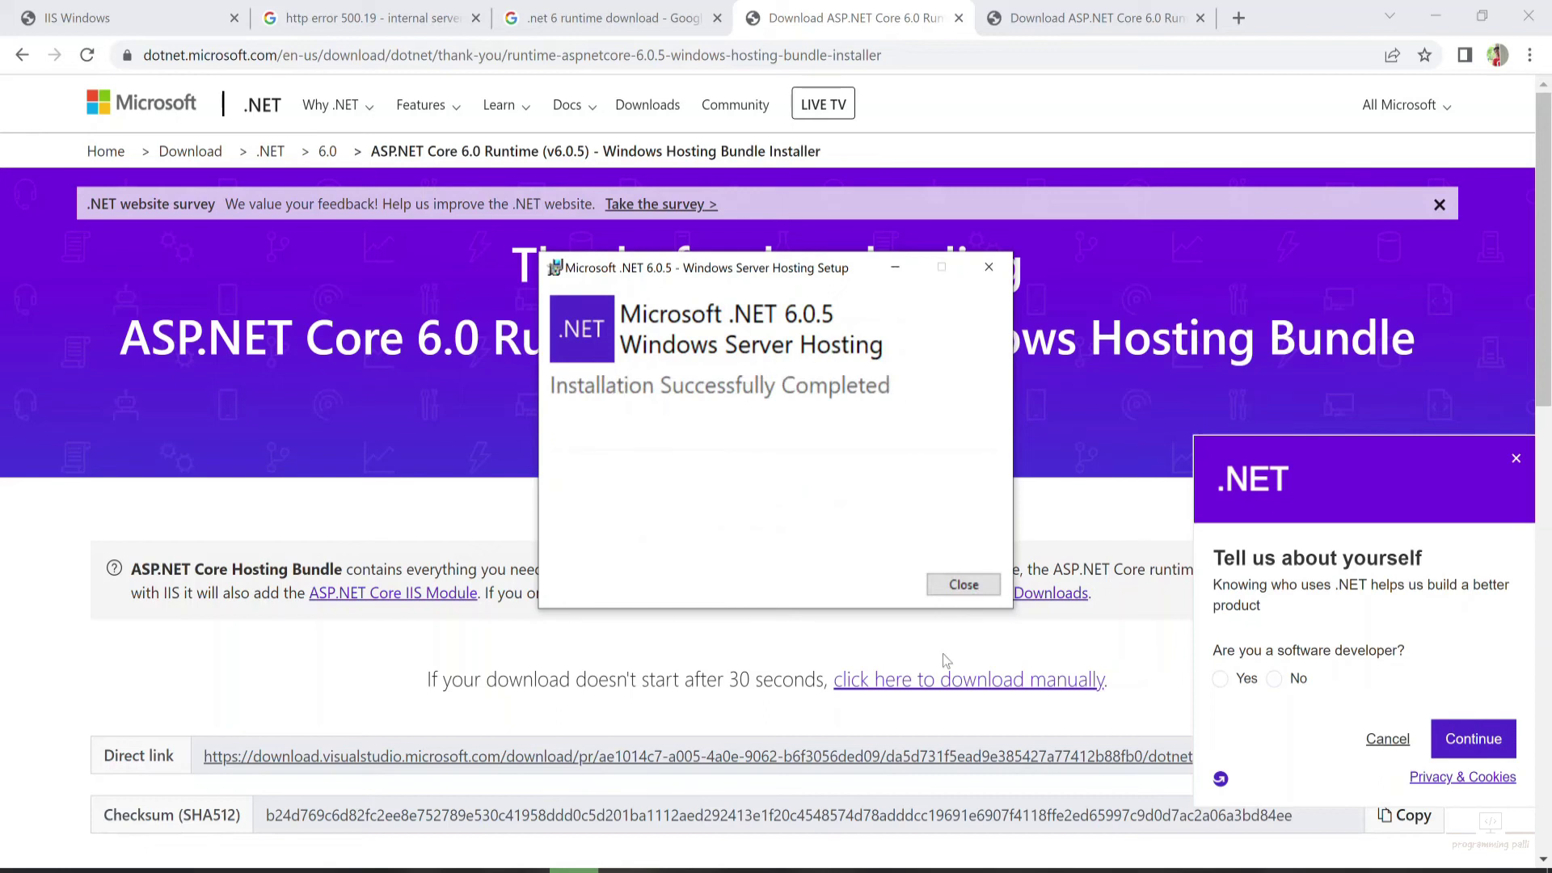
pyautogui.click(964, 585)
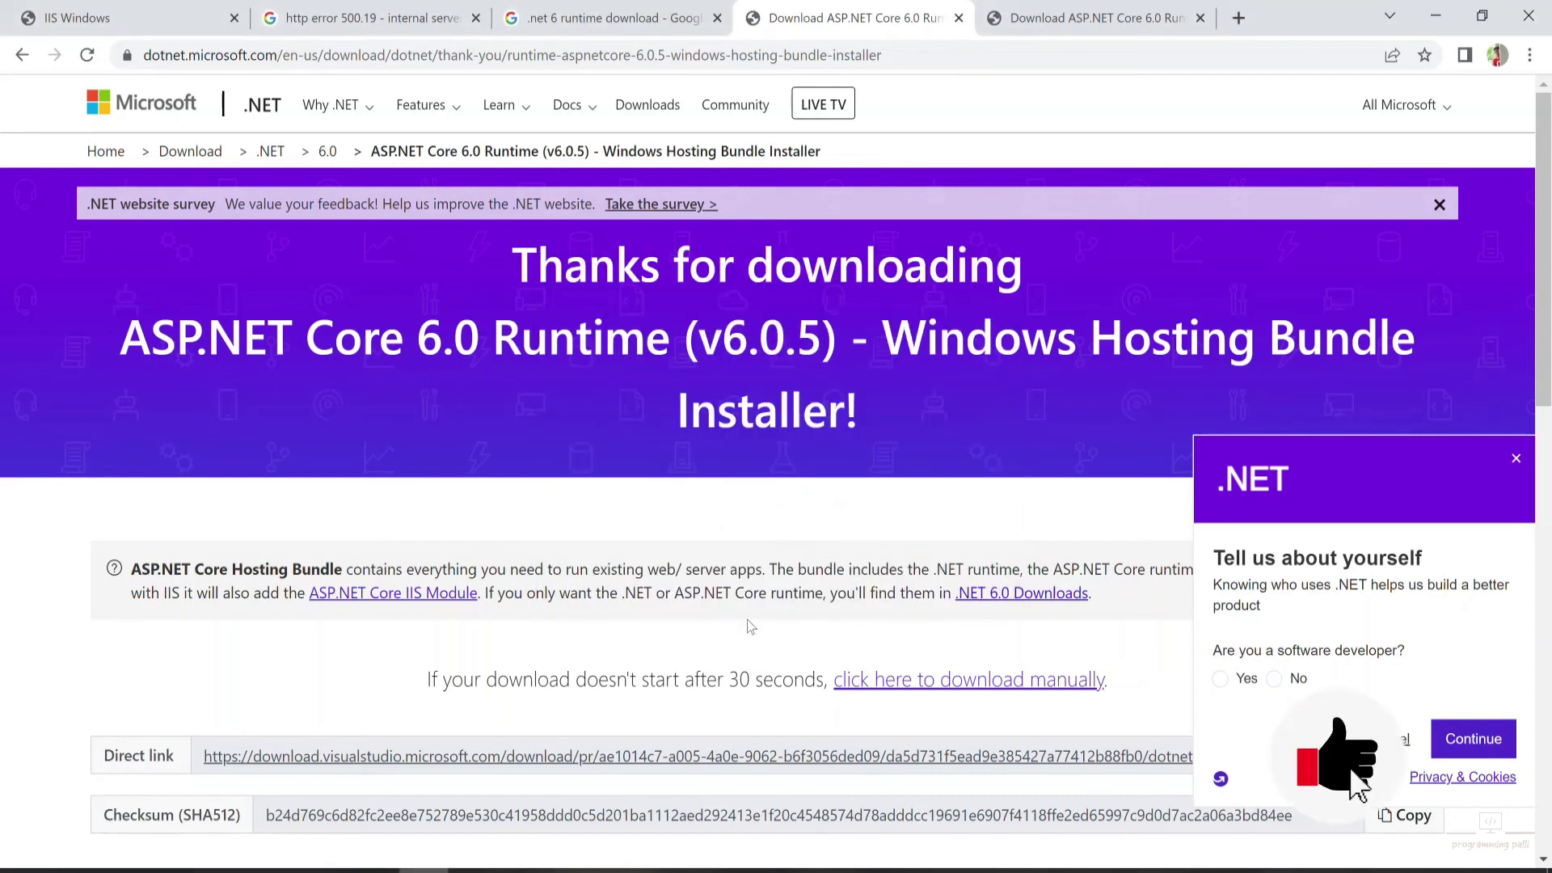
pyautogui.click(225, 870)
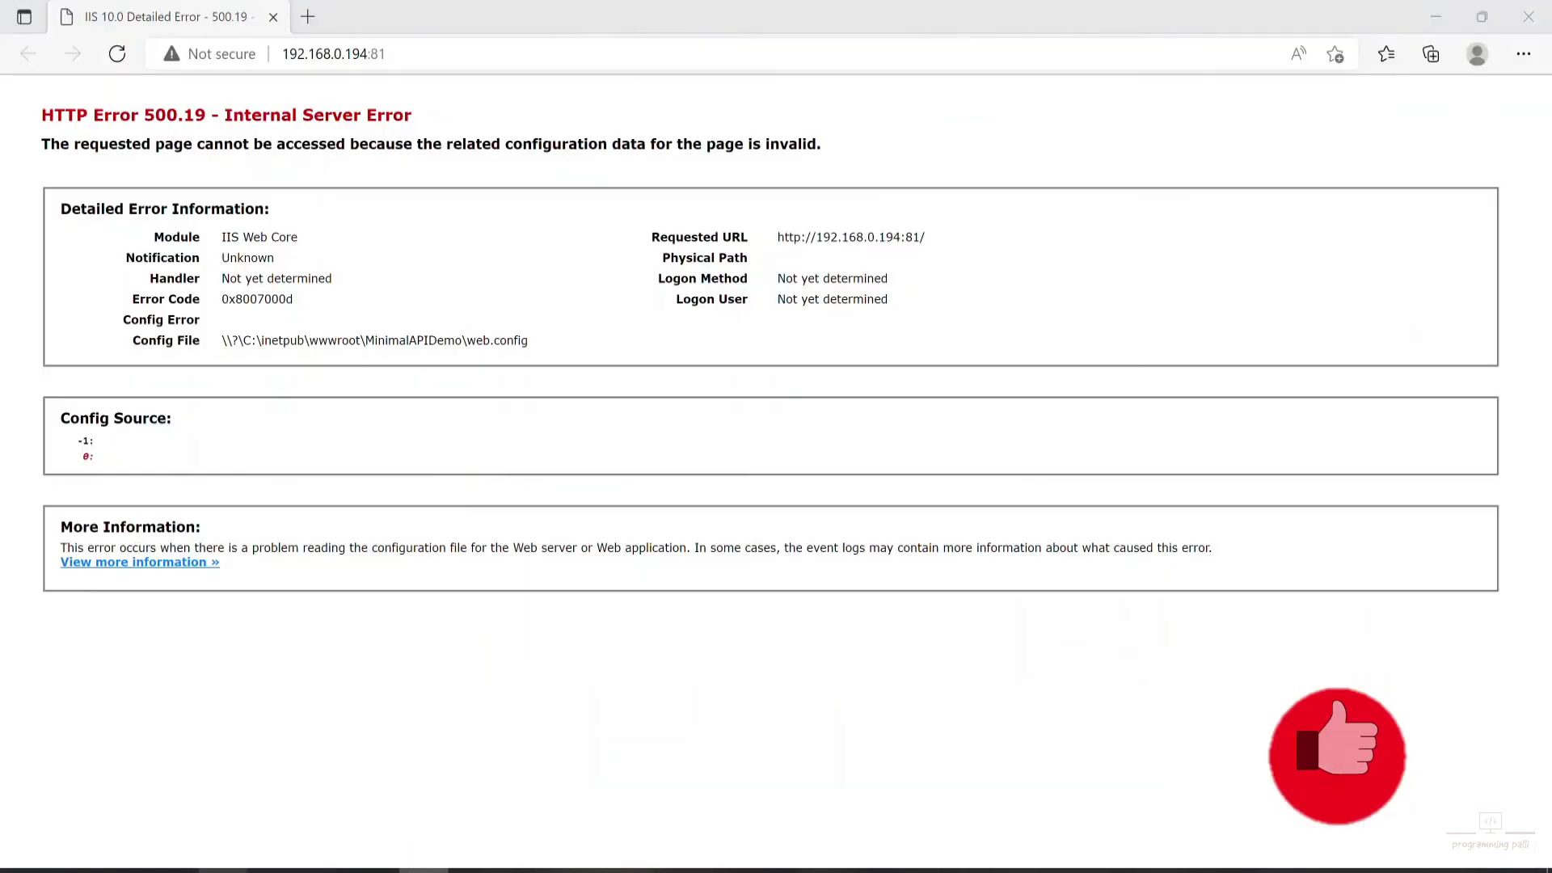
# - Reload 192.168.0.194:81 in Edge and confirm it now returns Hello world instead of error 500.19
pyautogui.click(114, 63)
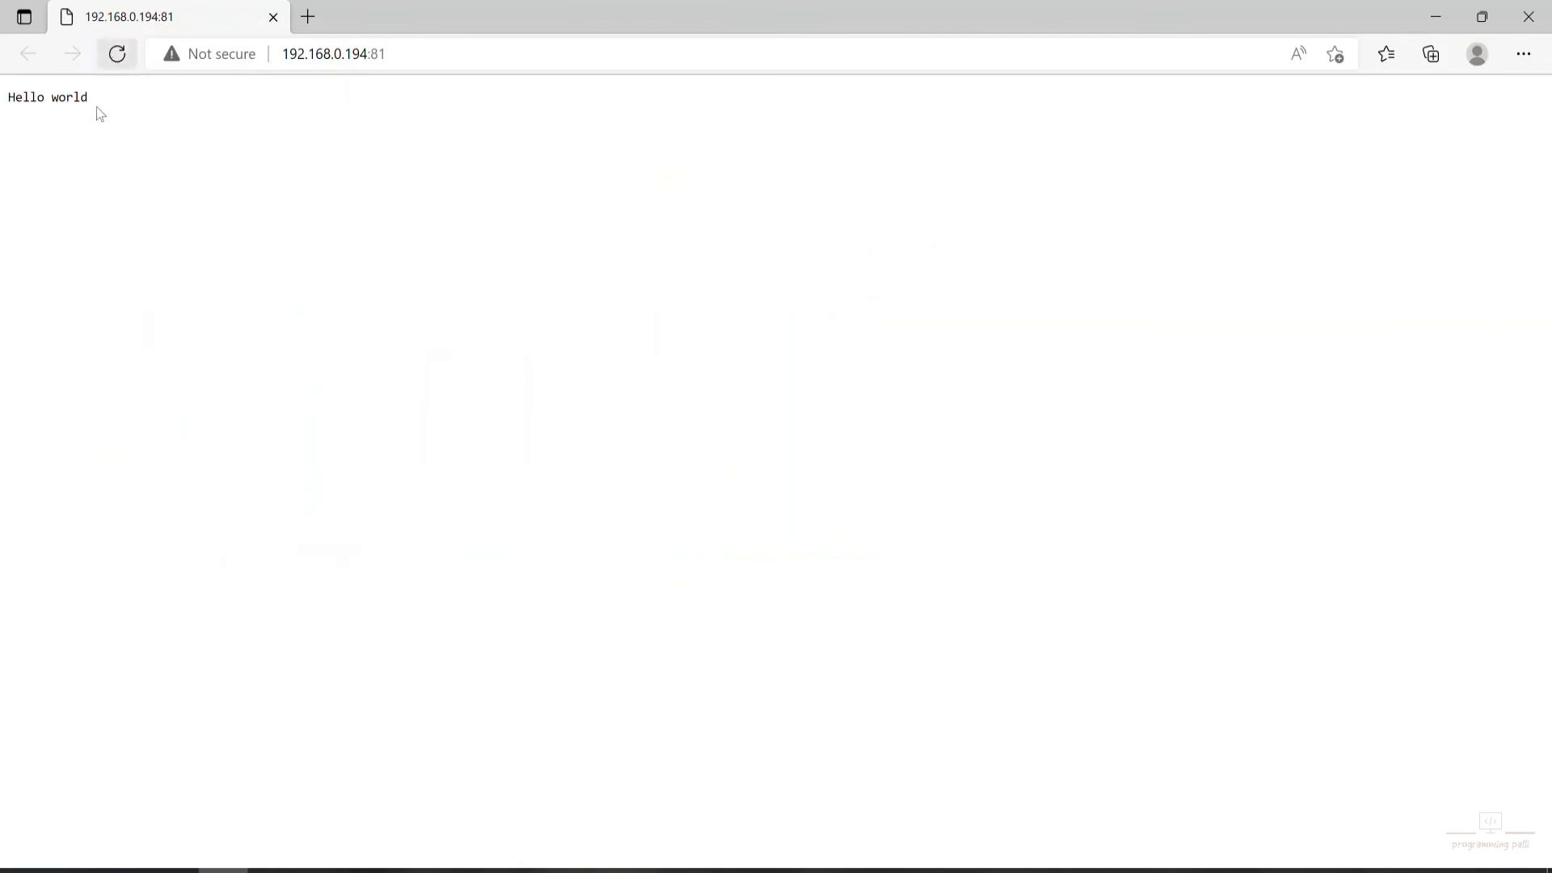
pyautogui.moveTo(90, 95); pyautogui.dragTo(8, 97)
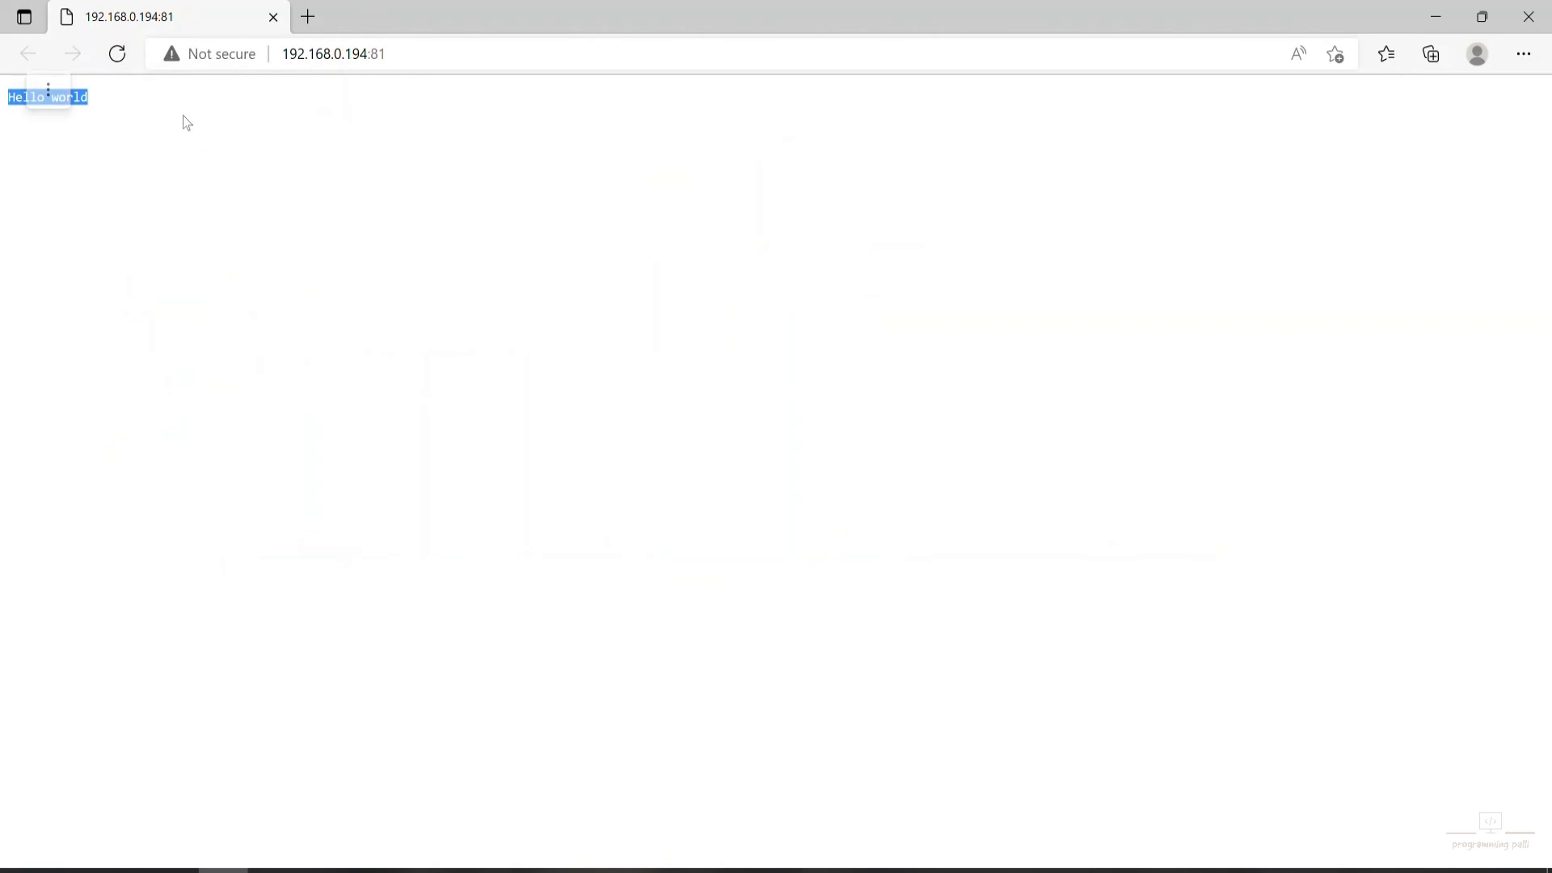
pyautogui.click(328, 113)
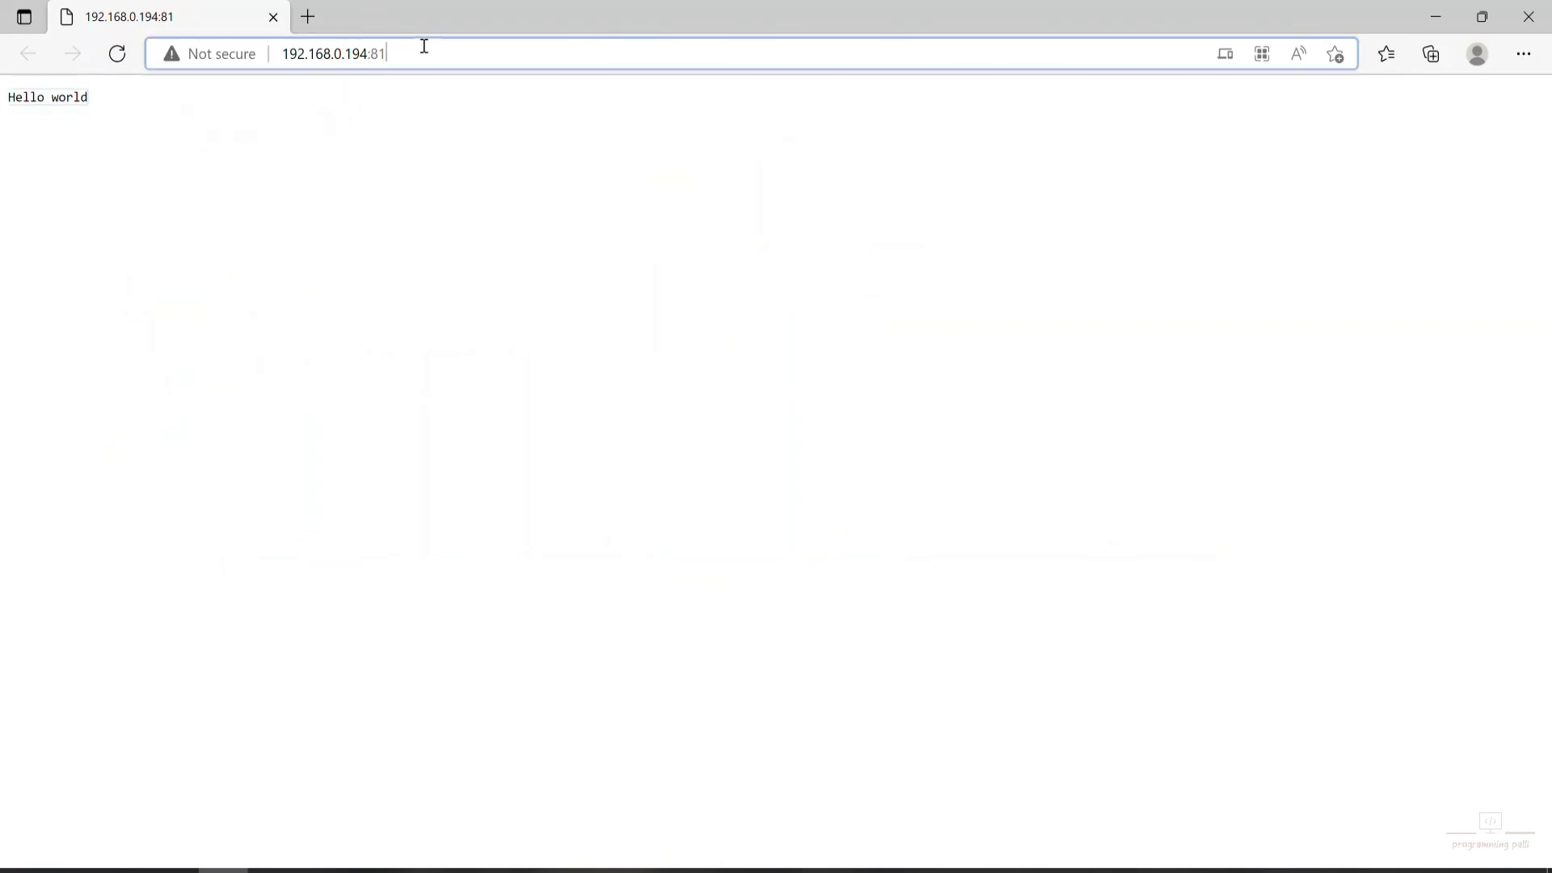
pyautogui.click(452, 61)
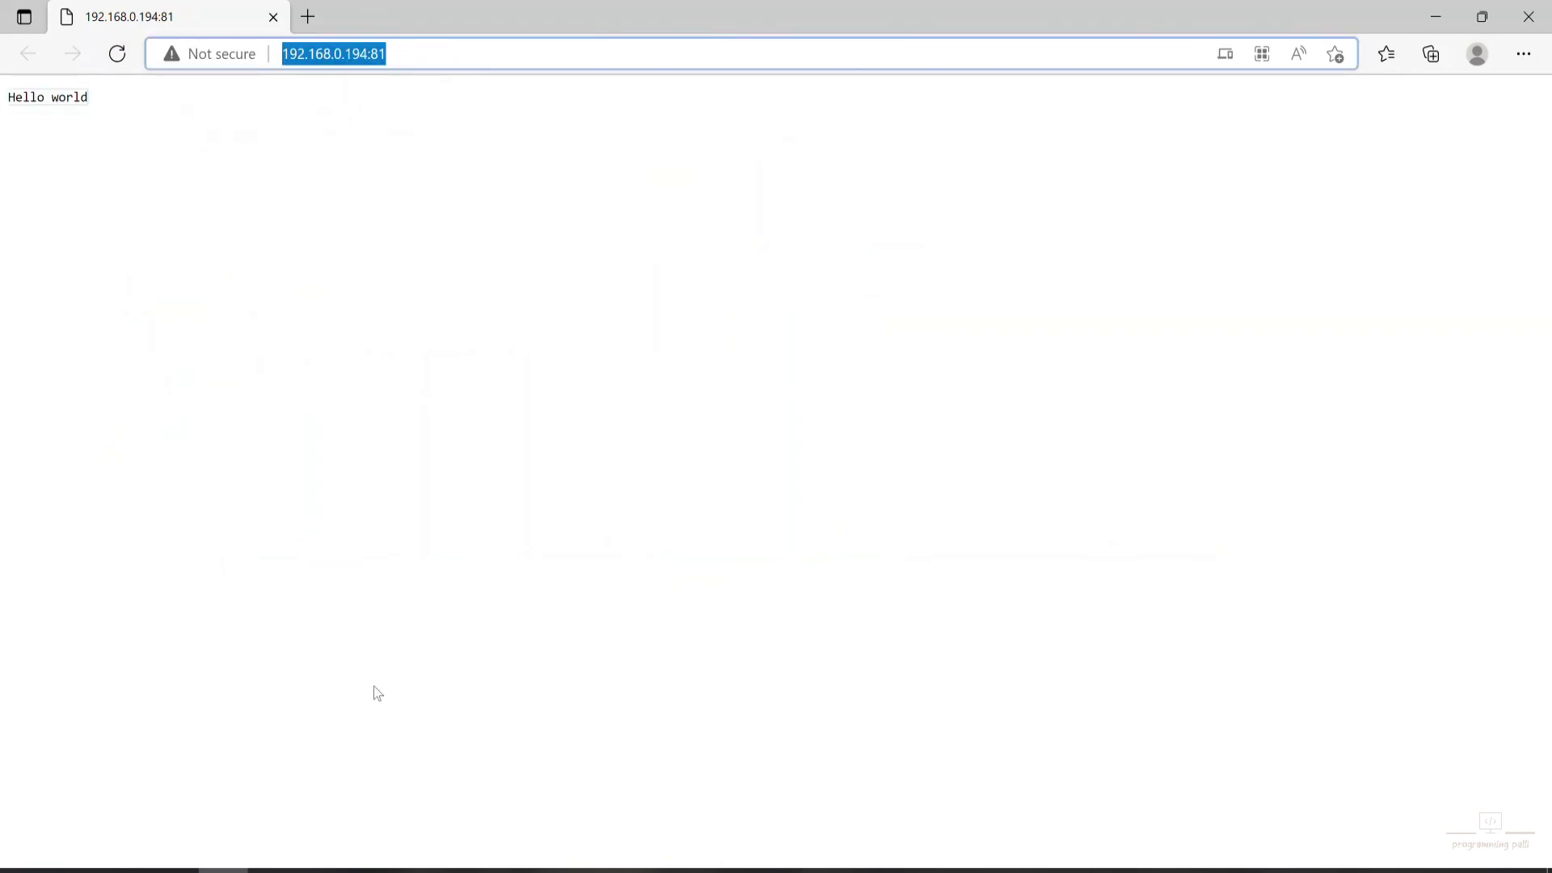
pyautogui.click(274, 871)
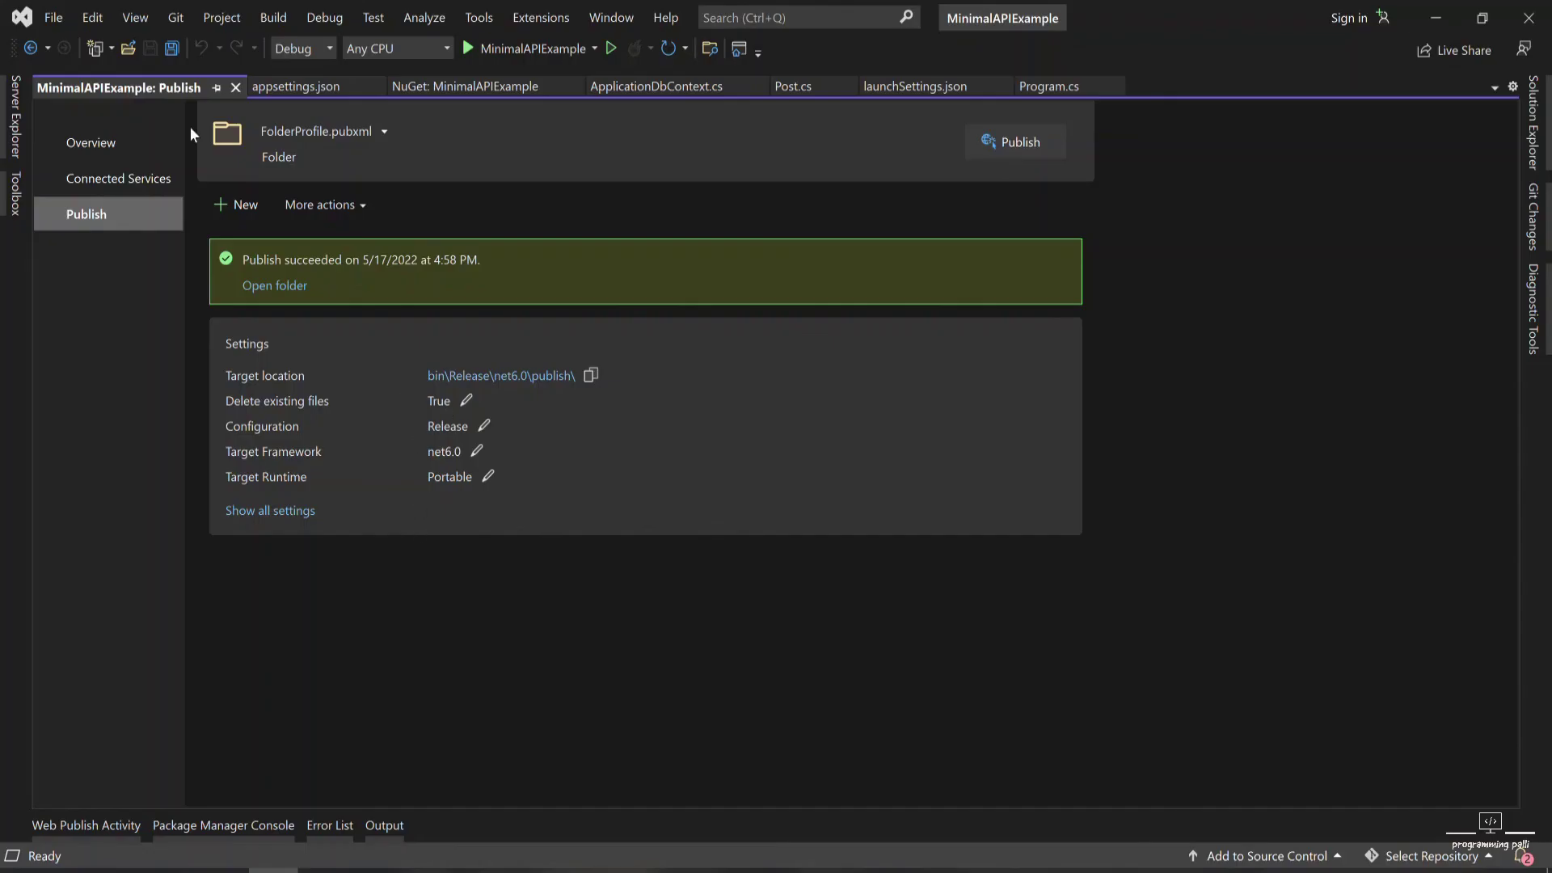
# - Show the app.MapGet("/") route returning Hello world in Program.cs
pyautogui.click(1030, 89)
pyautogui.scroll(-1, 393, 467)
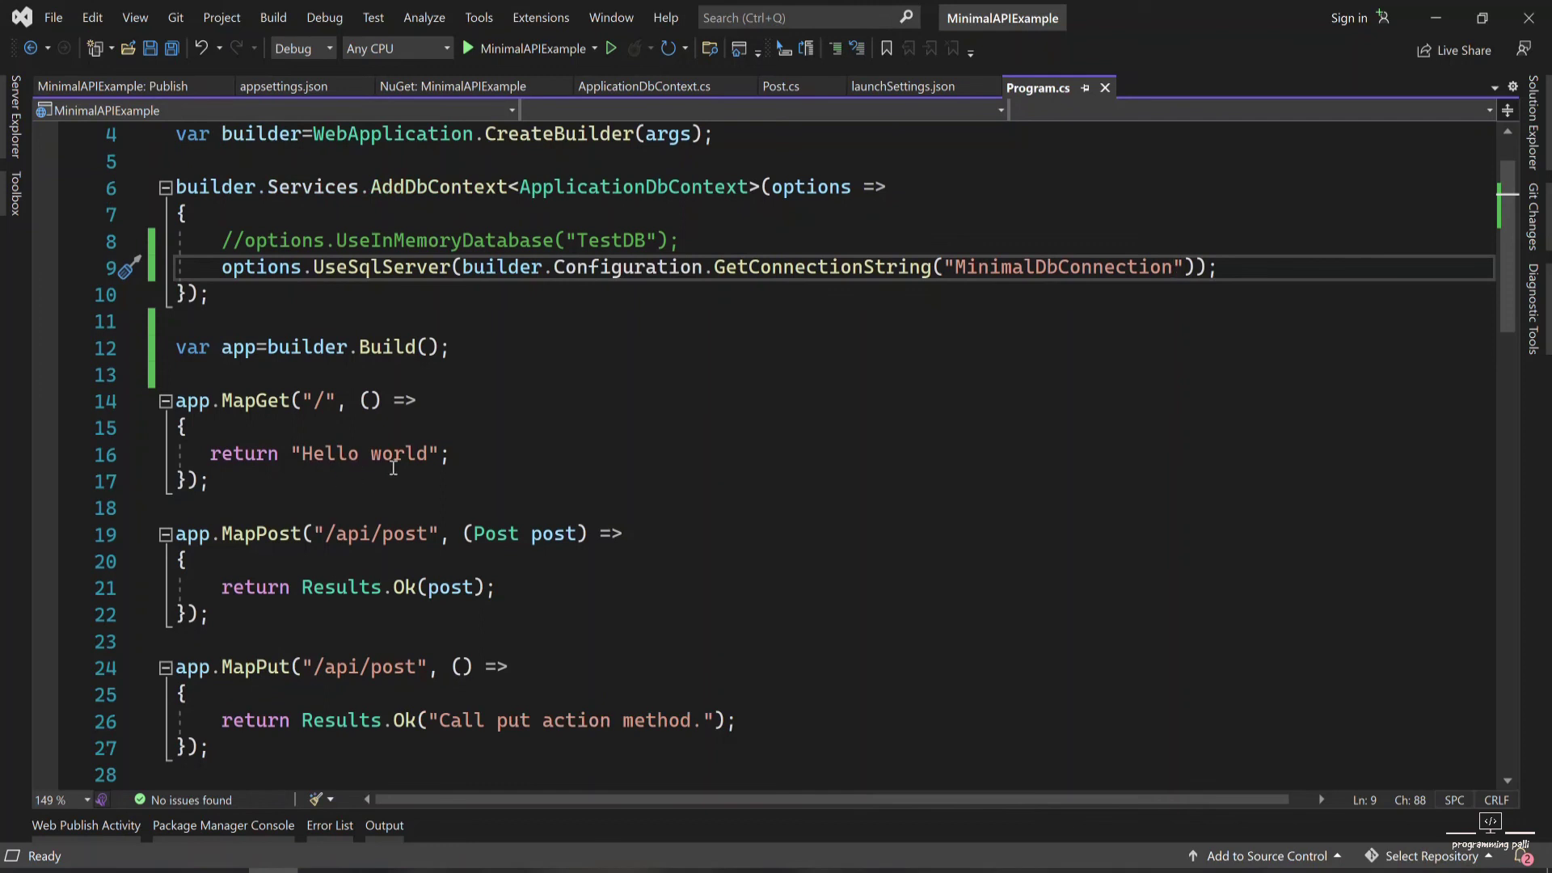